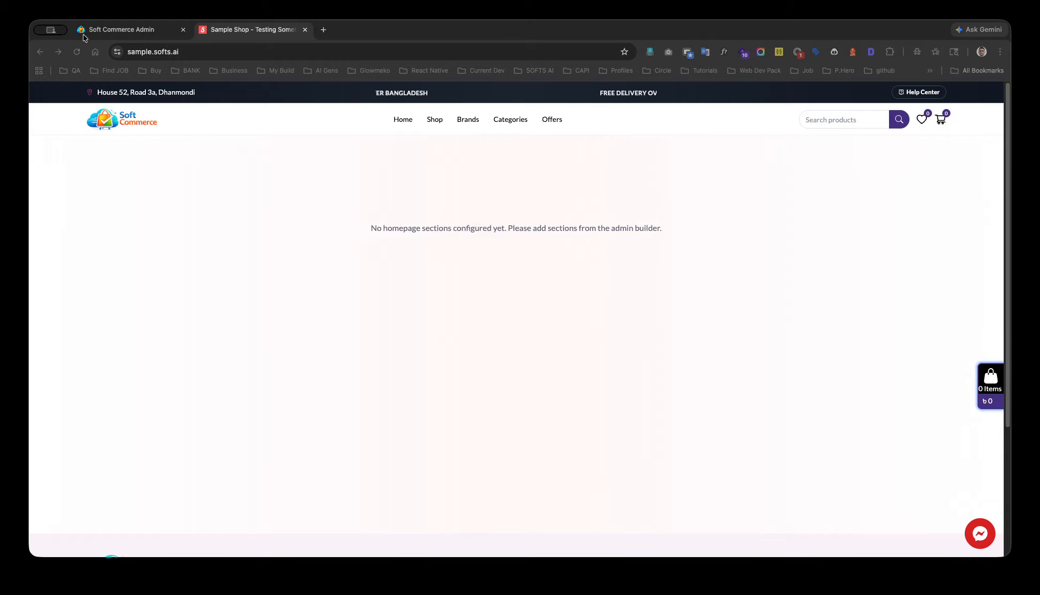
Switch to the Soft Commerce admin and review the general shop settings from branding and contact details to SEO metadata
click(133, 29)
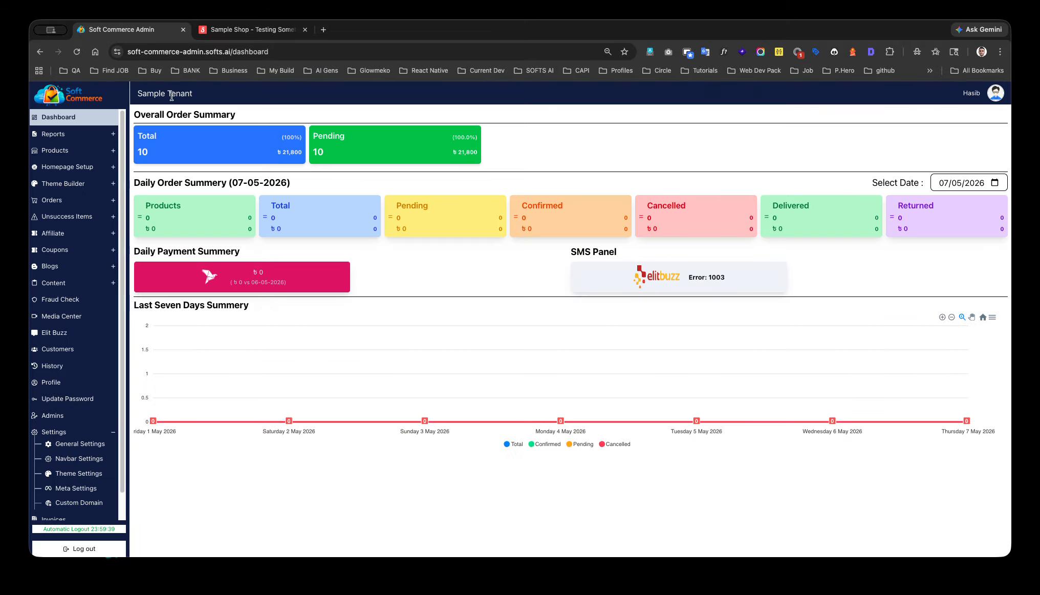
click(95, 442)
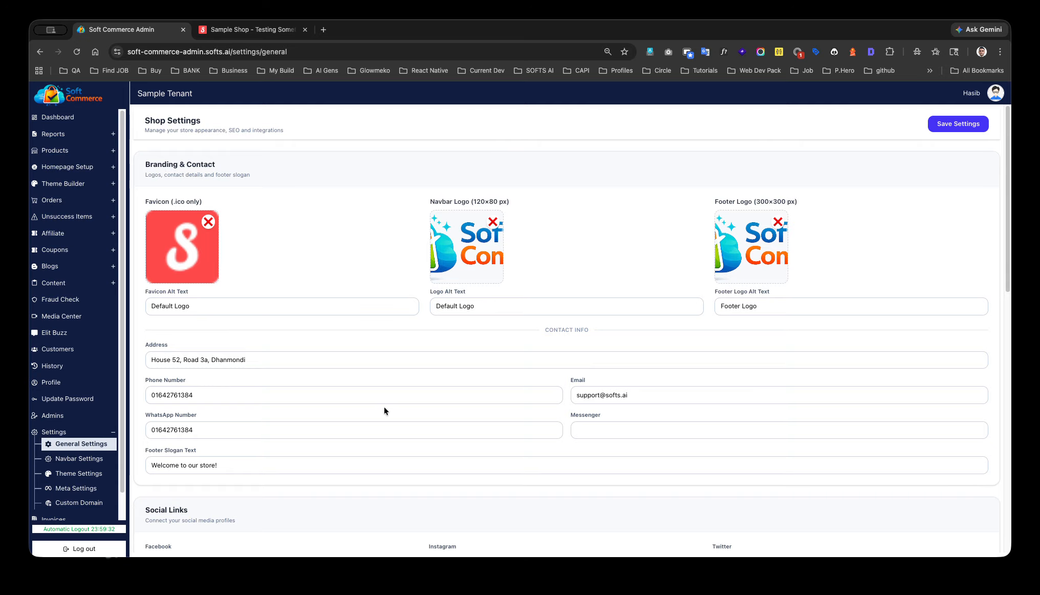
scroll(385, 410, down, 3)
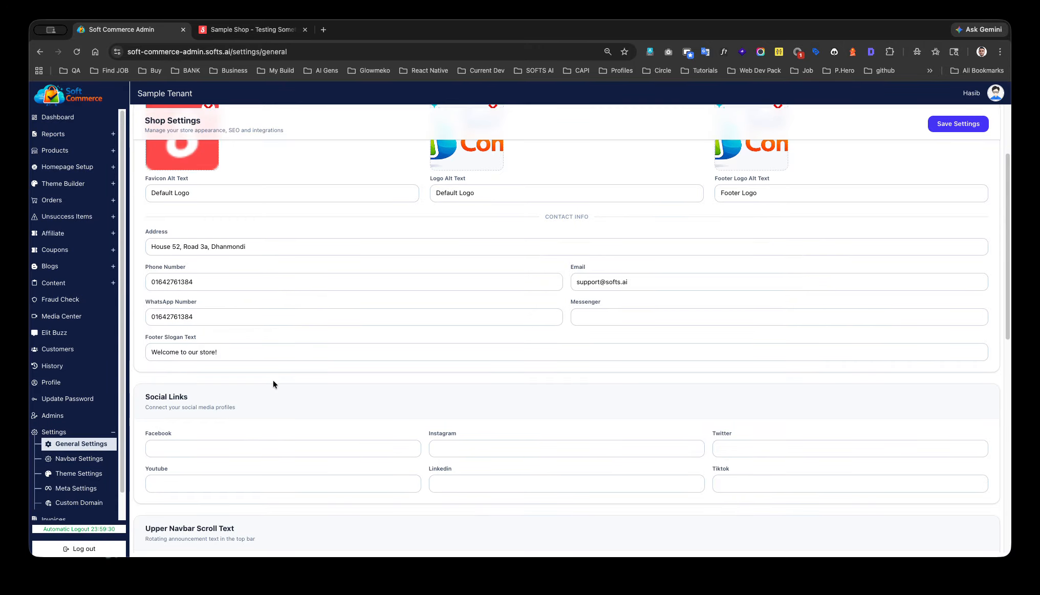
scroll(274, 382, down, 4)
scroll(280, 383, down, 8)
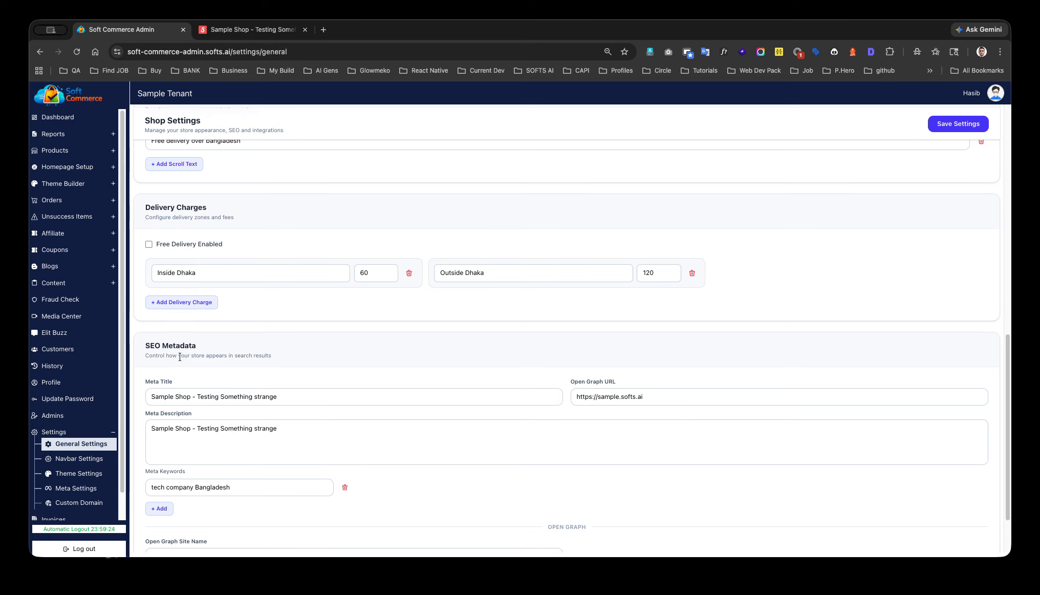
scroll(317, 456, down, 2)
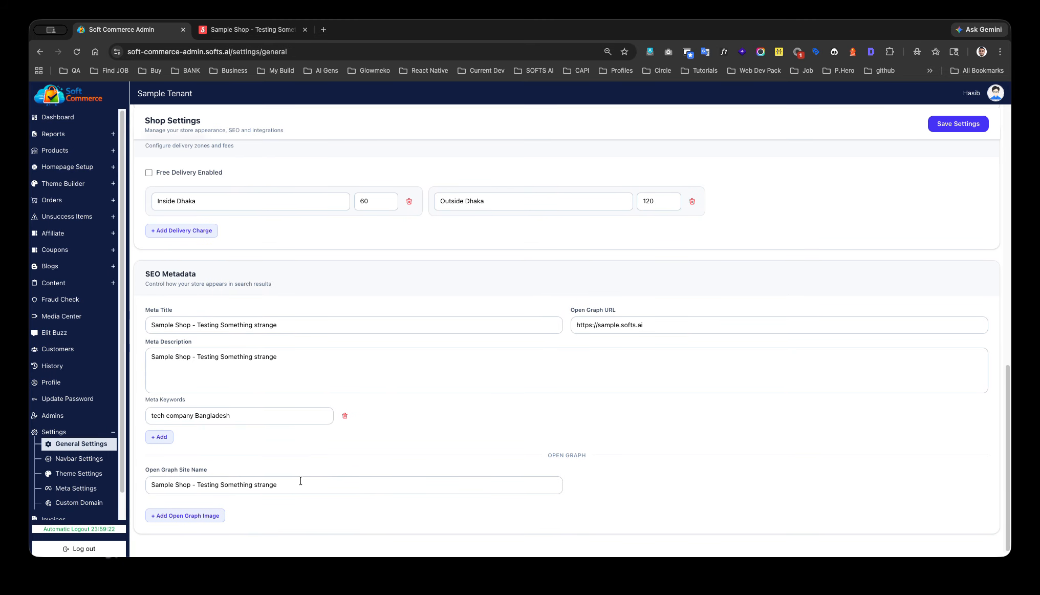
scroll(448, 391, up, 15)
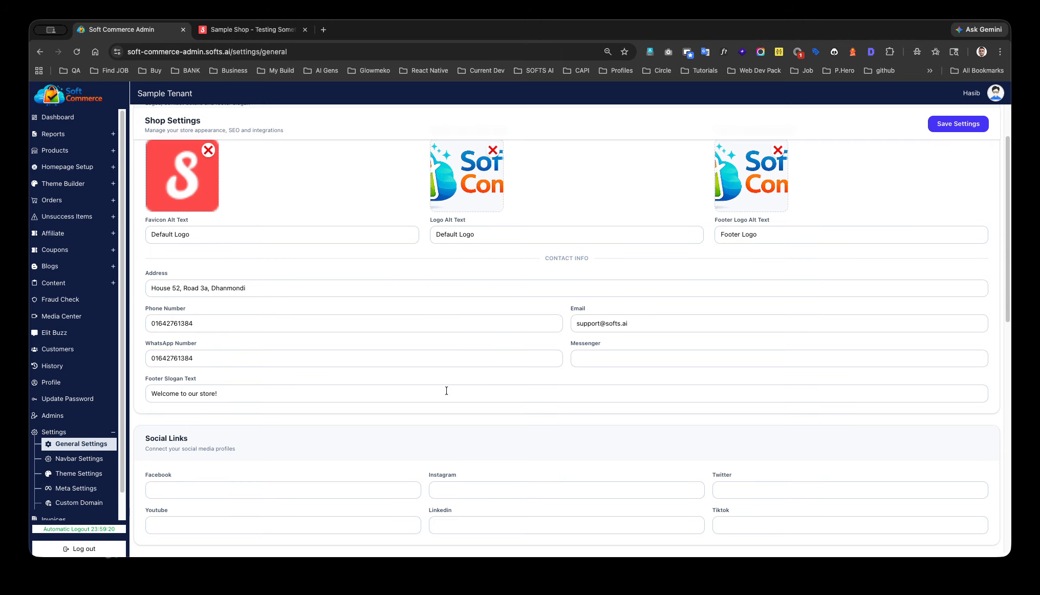
Review the shop's navbar, theme and Meta settings pages
click(77, 458)
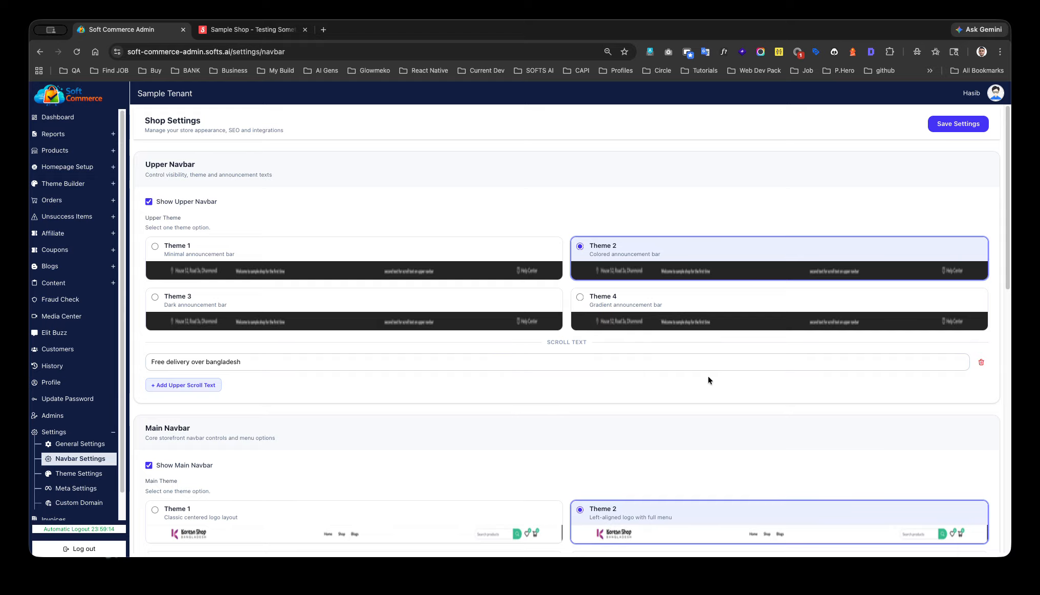
scroll(686, 378, down, 5)
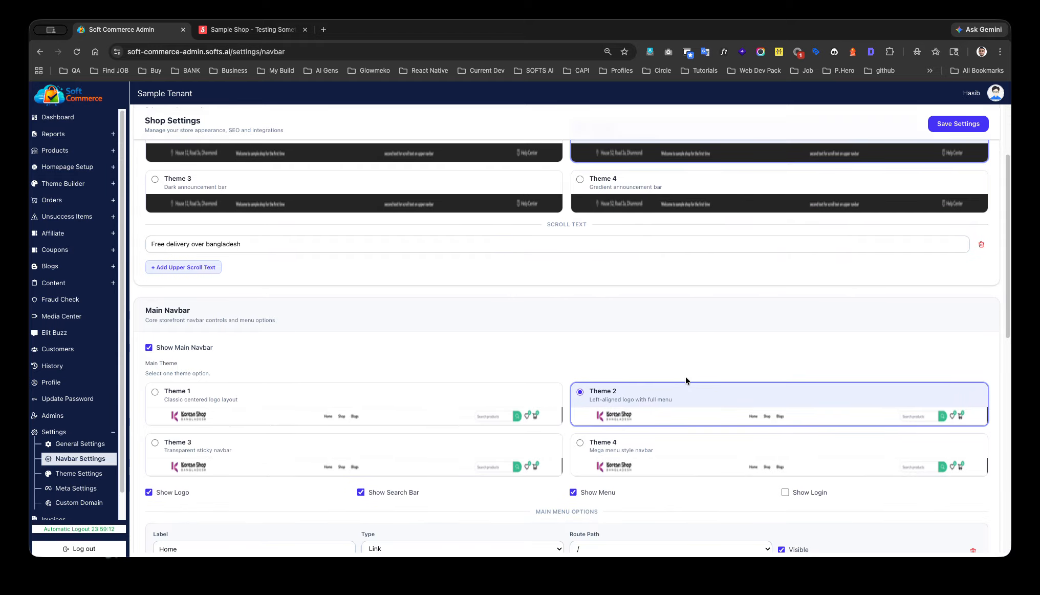
scroll(733, 356, down, 3)
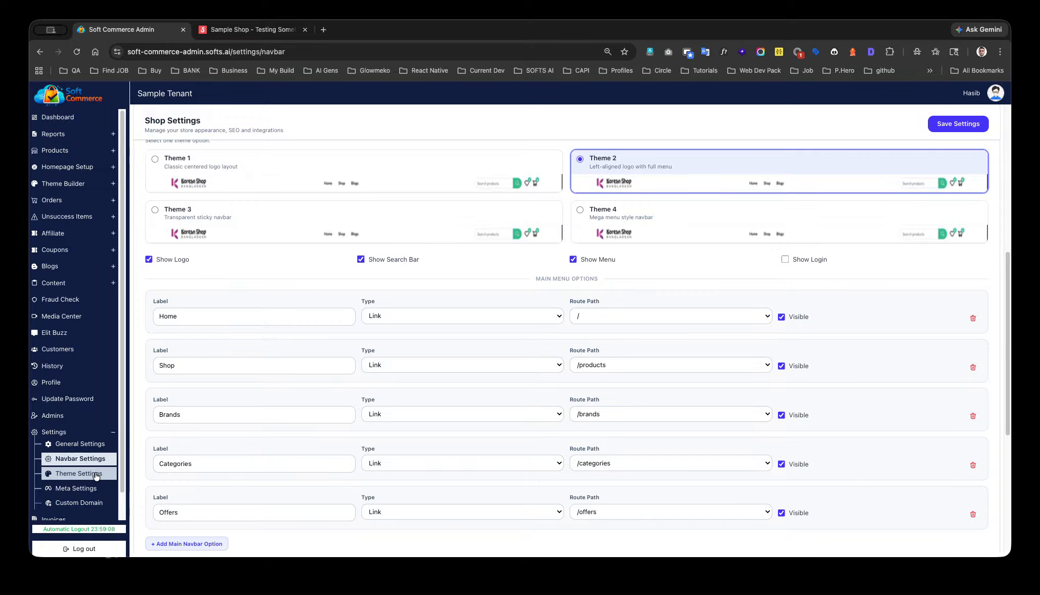
click(78, 473)
scroll(487, 398, down, 5)
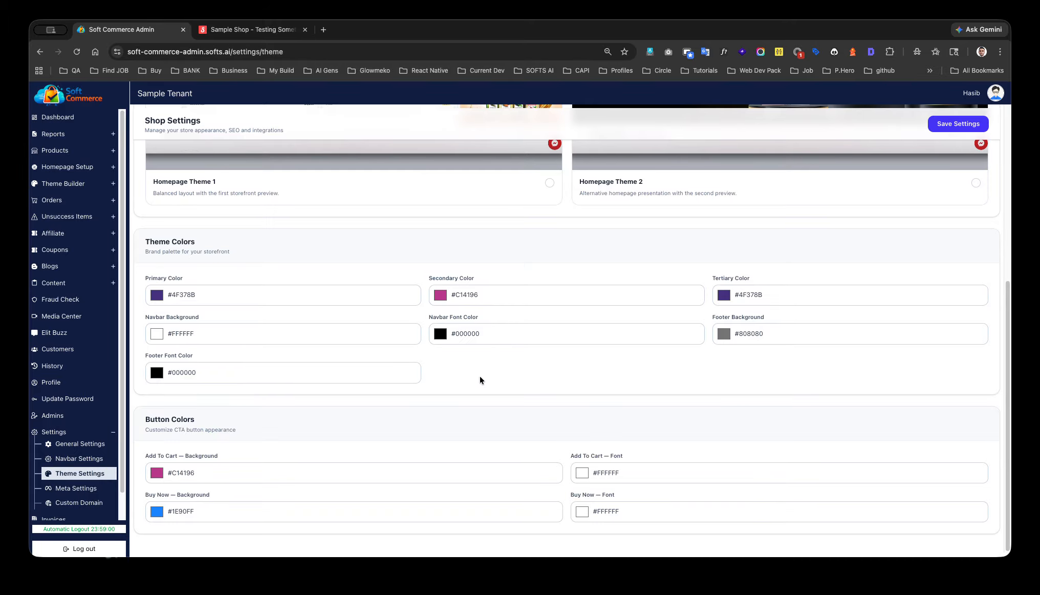
click(88, 488)
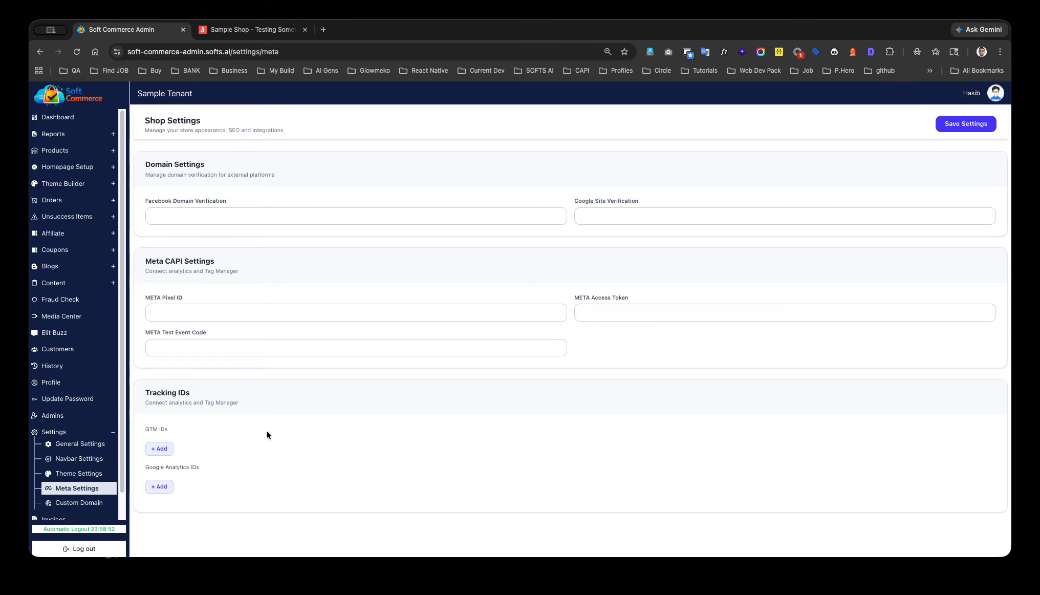
Examine the tenant's custom domain and its root-domain DNS instructions, and check the storefront homepage
click(92, 503)
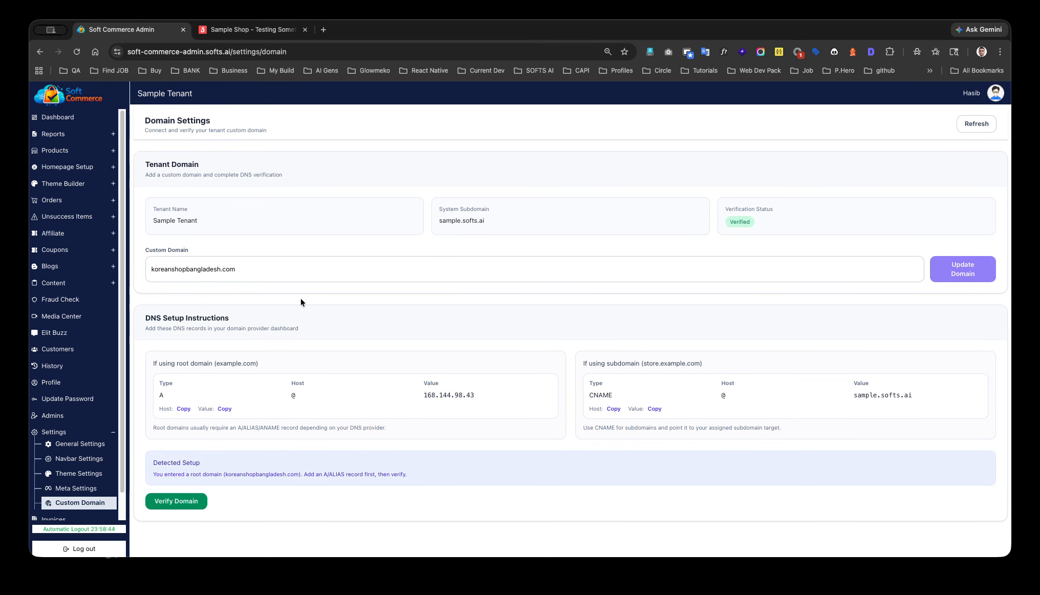
drag(243, 269, 147, 272)
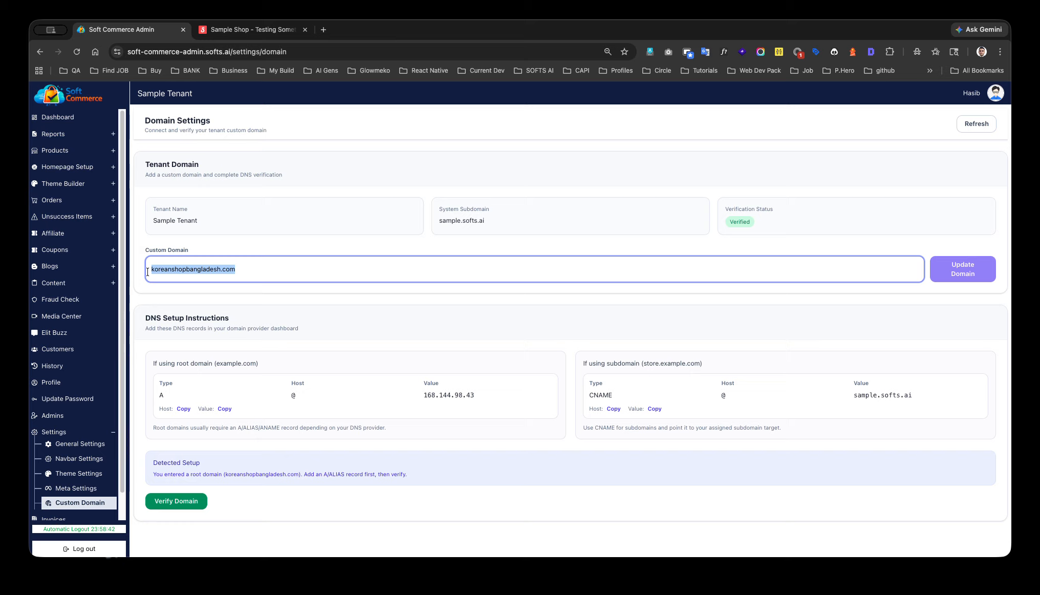
click(241, 268)
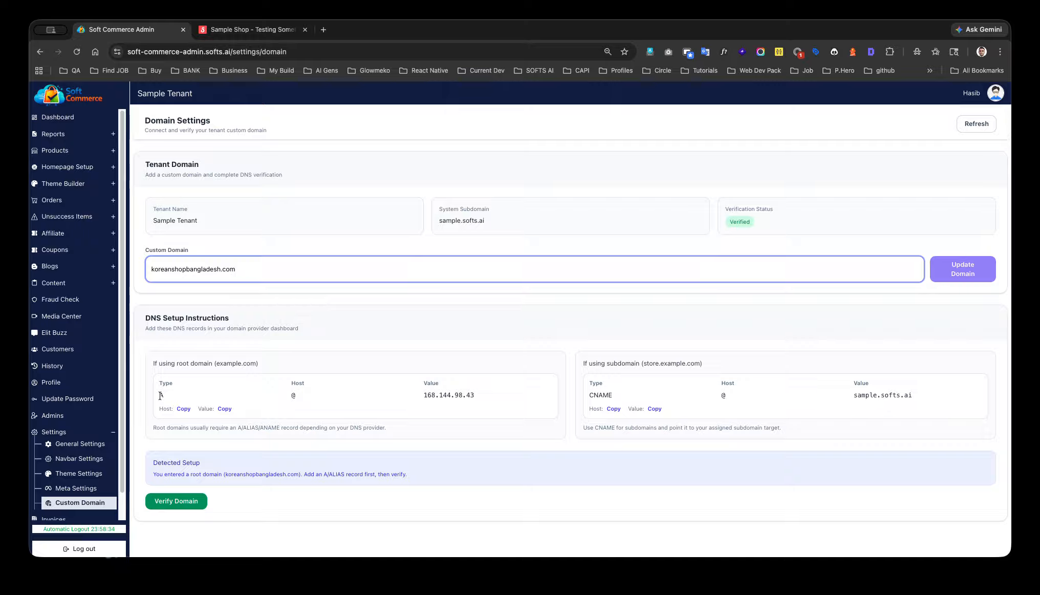
drag(153, 363, 475, 396)
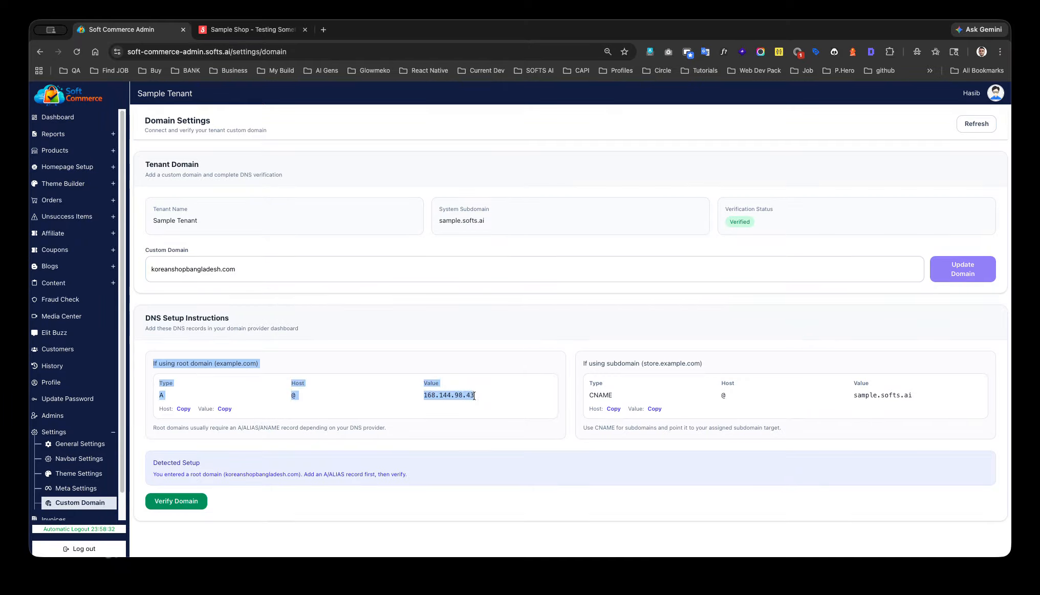
click(502, 393)
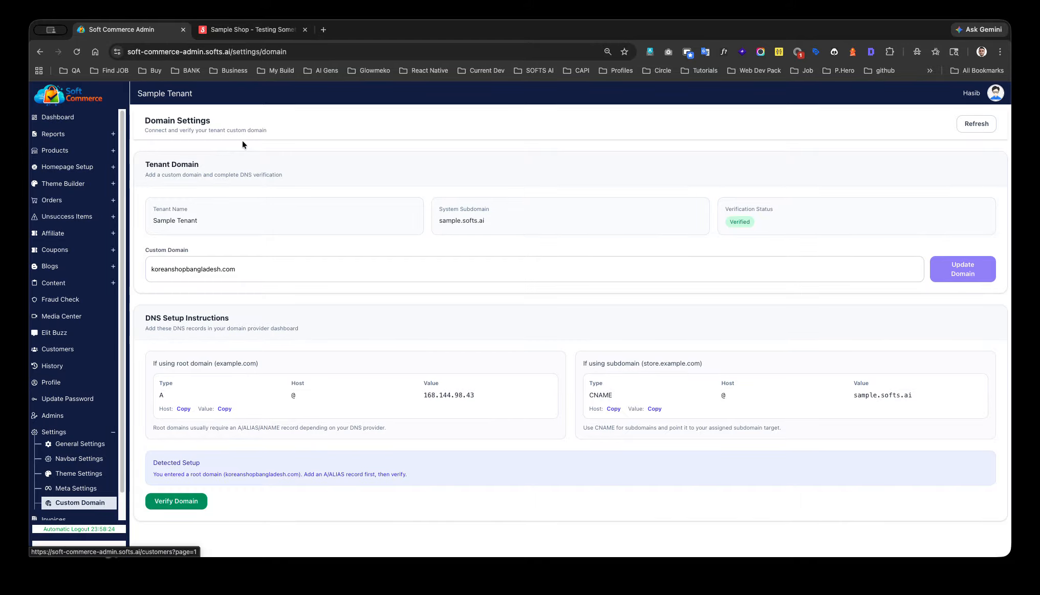
key(ctrl+Tab)
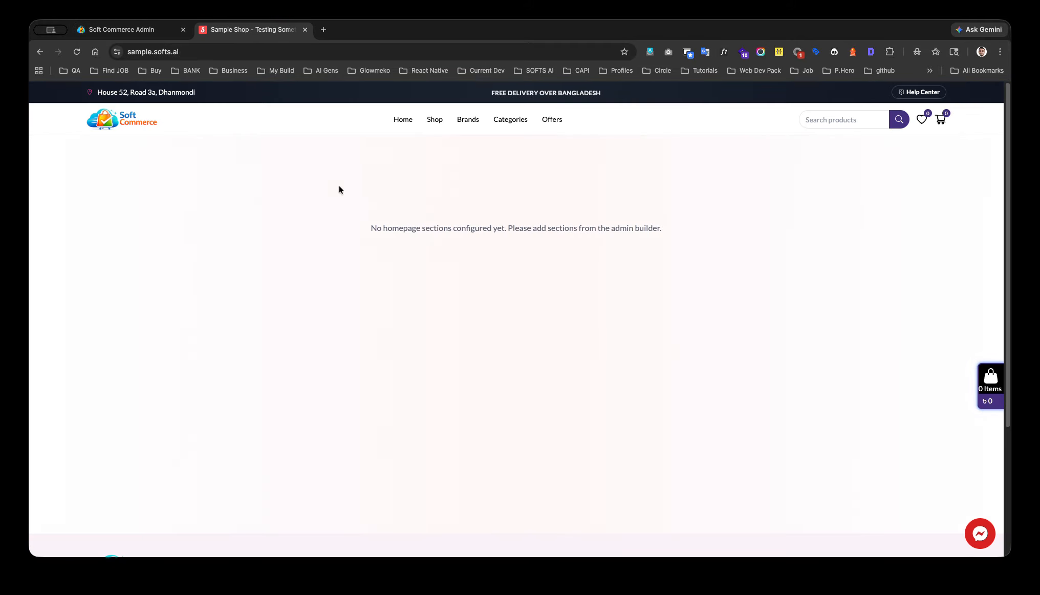
click(128, 29)
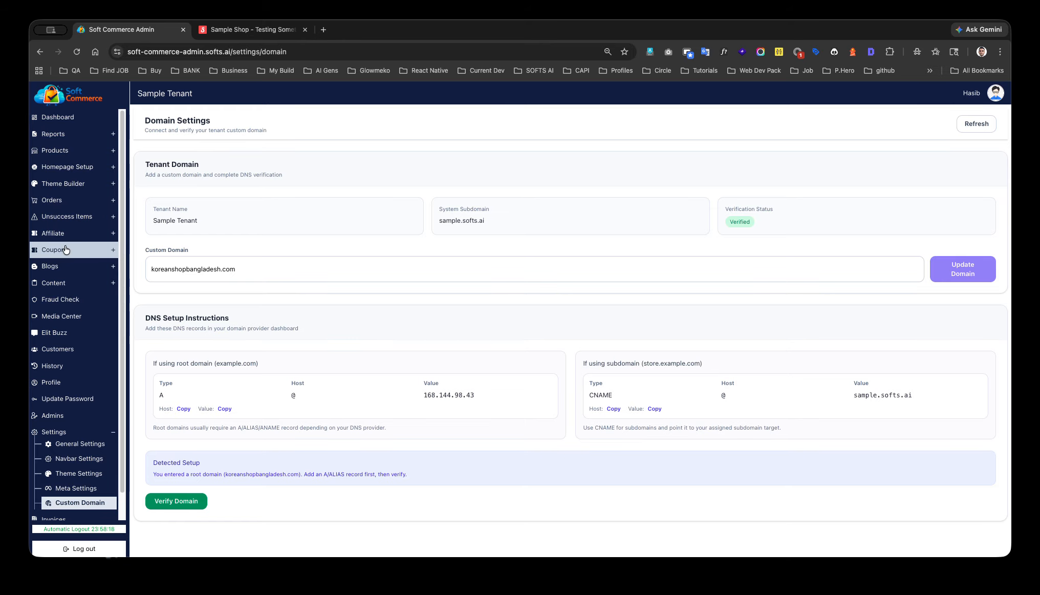
Look through the product catalogue's brands, product types and categories, ending on the list of all products
click(55, 150)
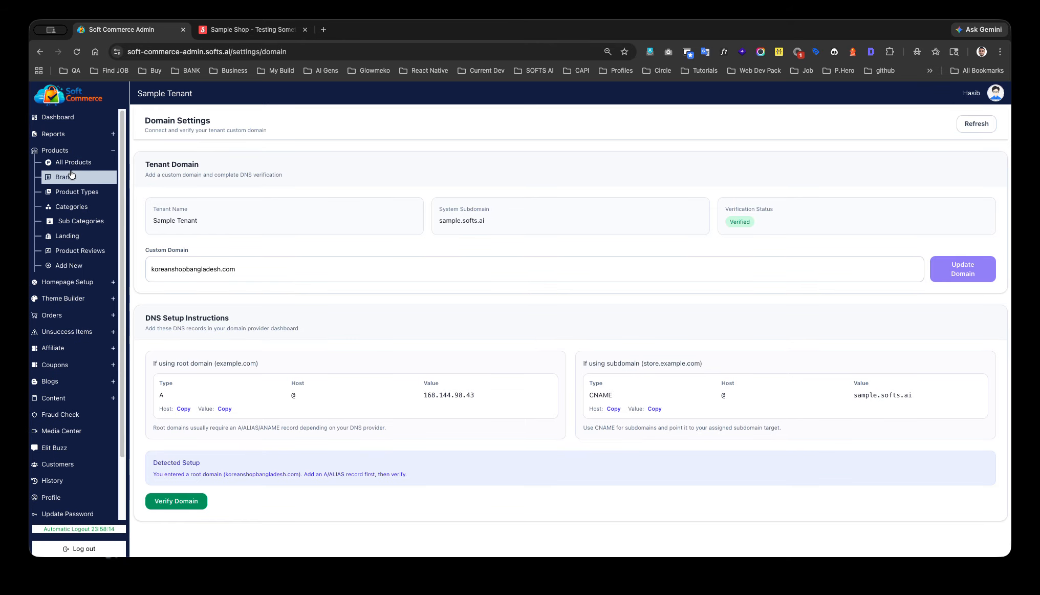
click(67, 177)
click(80, 193)
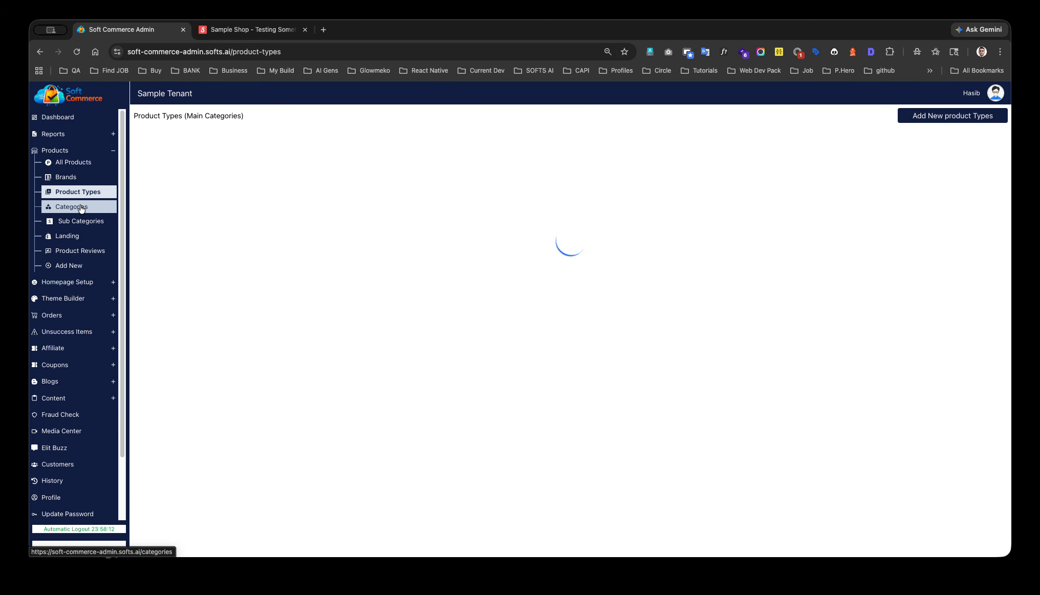
click(81, 207)
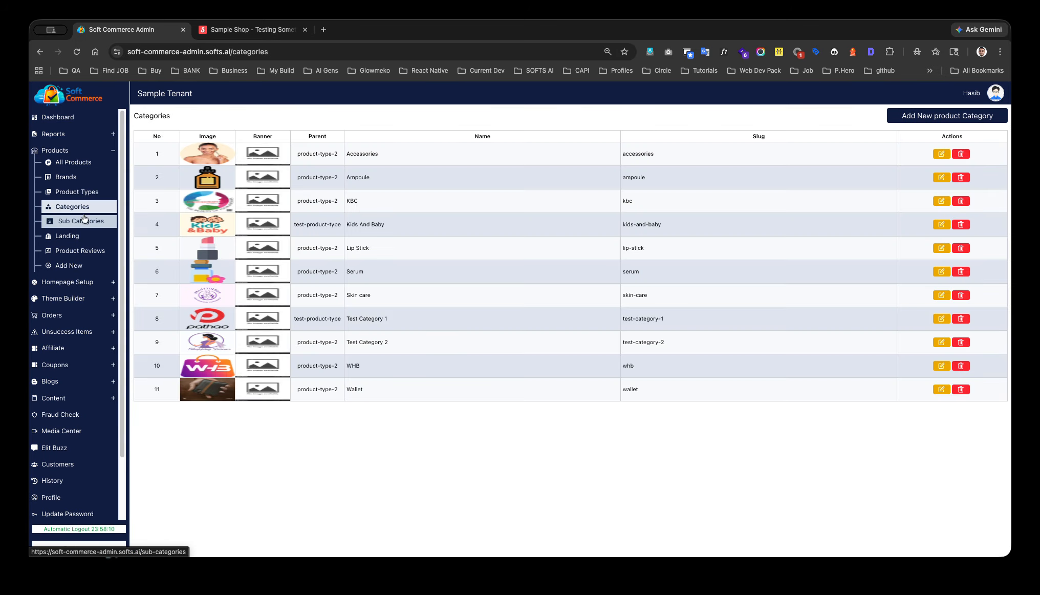
click(73, 161)
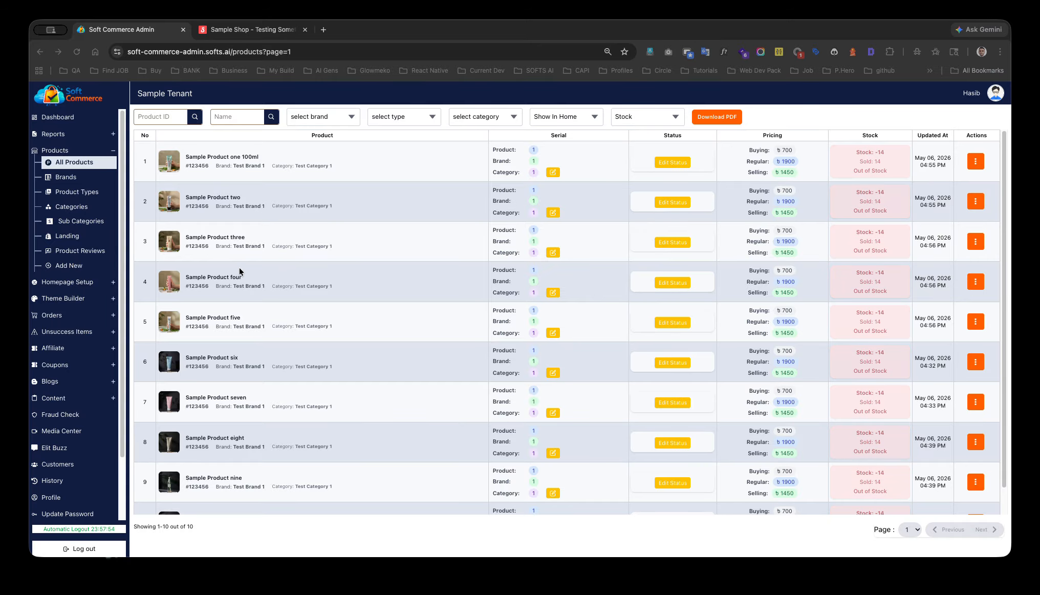
View the main banners in the homepage setup
double_click(71, 283)
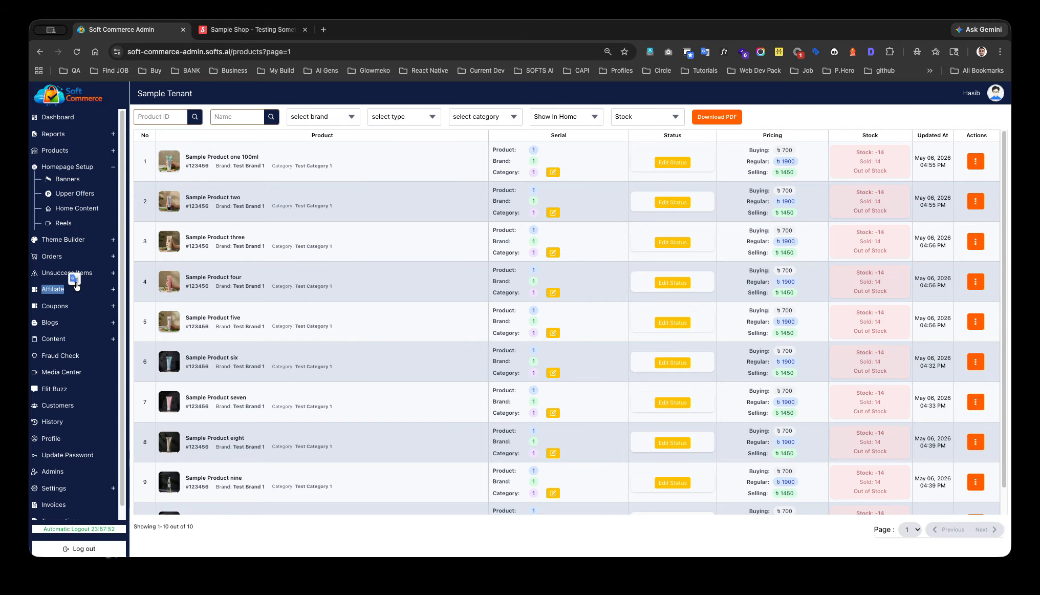
click(67, 178)
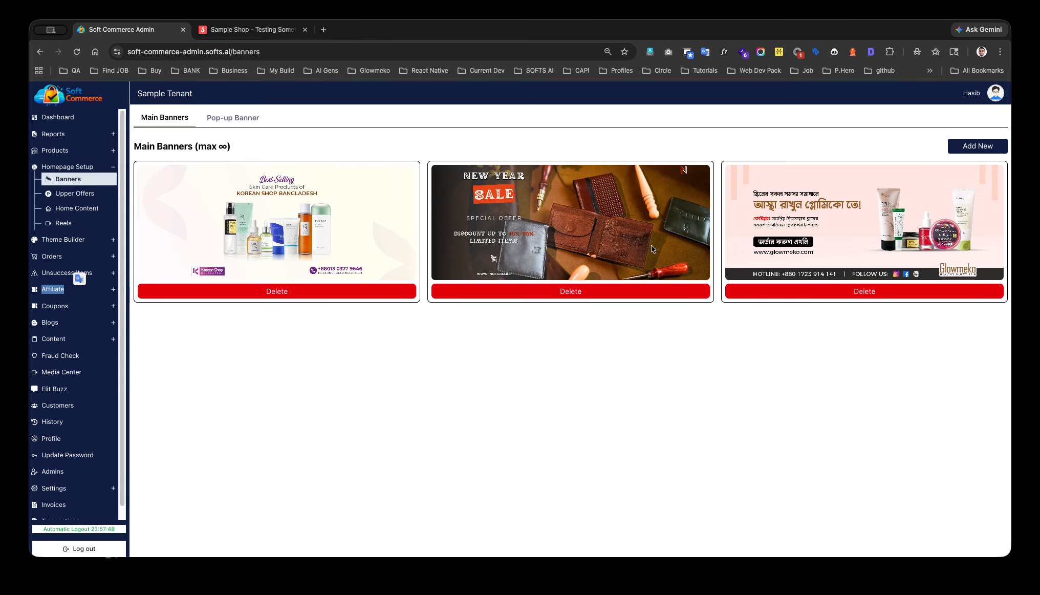
click(436, 387)
Open the Home Page Builder and compare its canvas with the storefront homepage
click(78, 244)
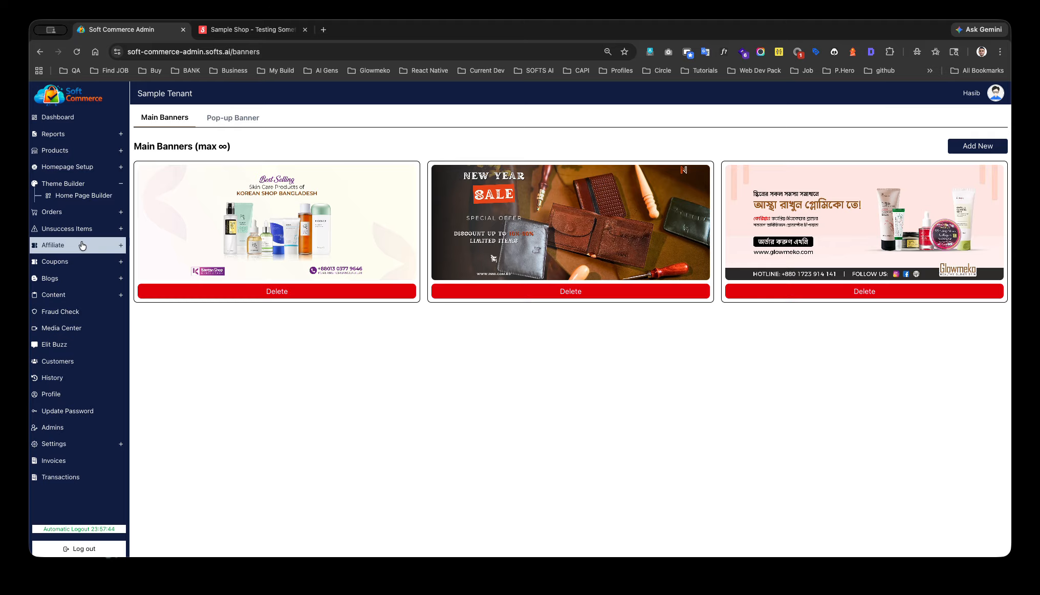
click(91, 200)
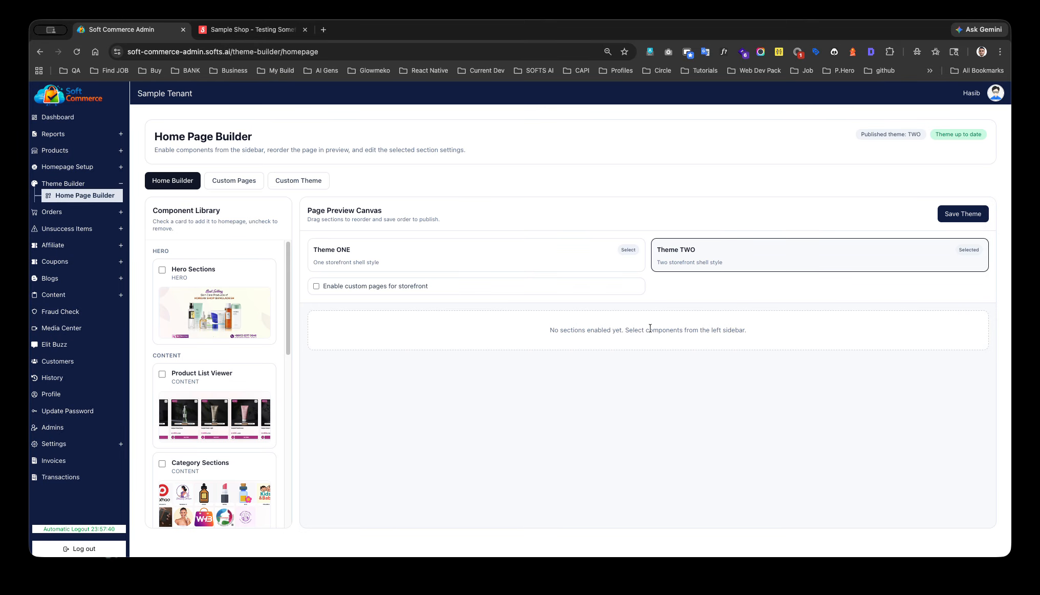
key(ctrl+Tab)
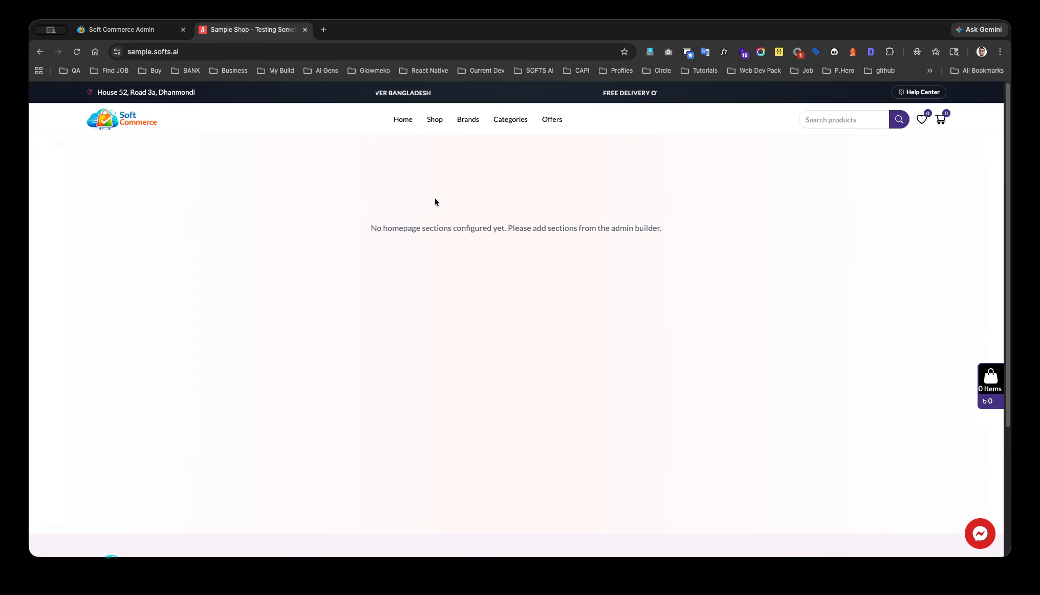
click(146, 37)
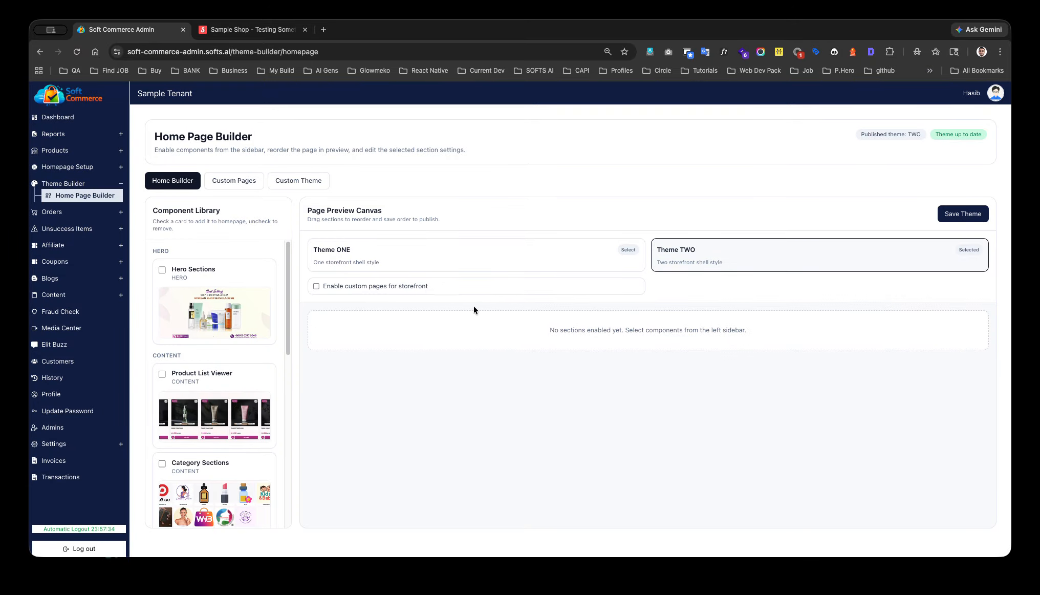
Add the Hero Sections component to the homepage and check it on the reloaded storefront
click(161, 270)
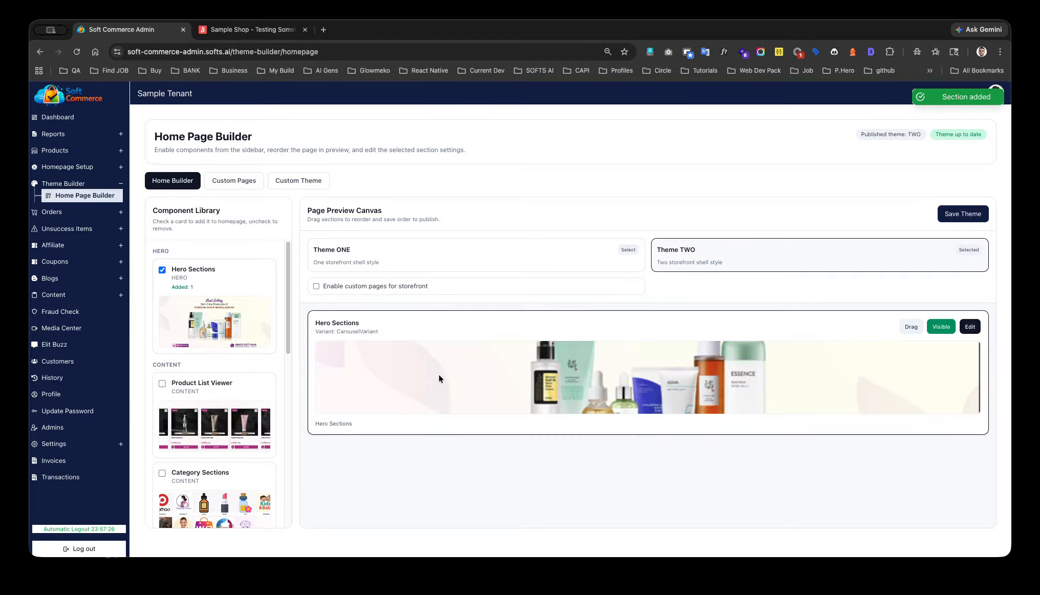
click(245, 29)
key(super+r)
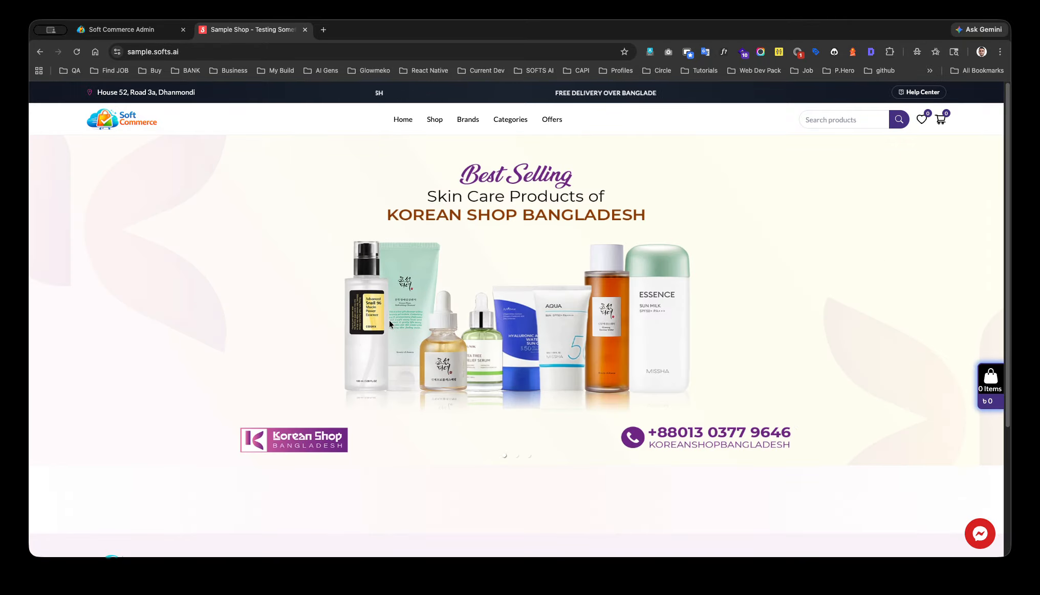
click(127, 33)
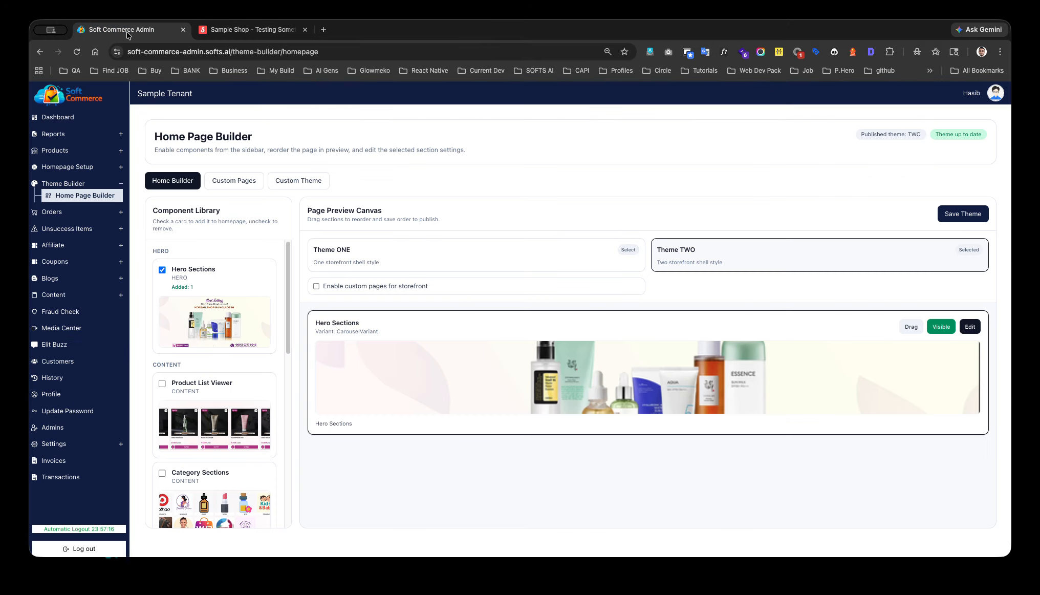
Add the Category Sections component to the homepage and check it on the refreshed storefront
scroll(187, 416, down, 2)
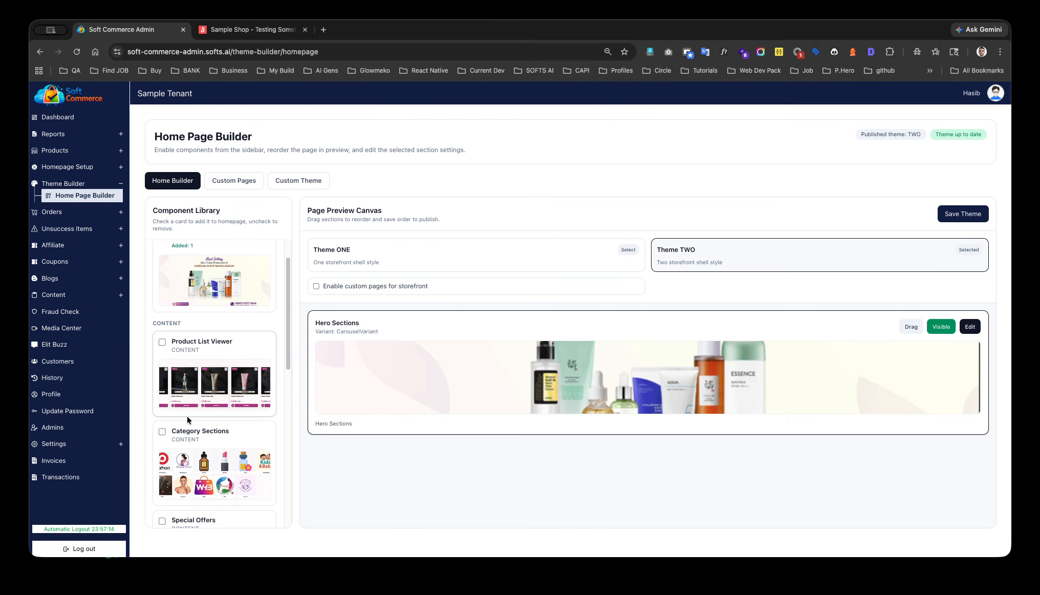
click(162, 432)
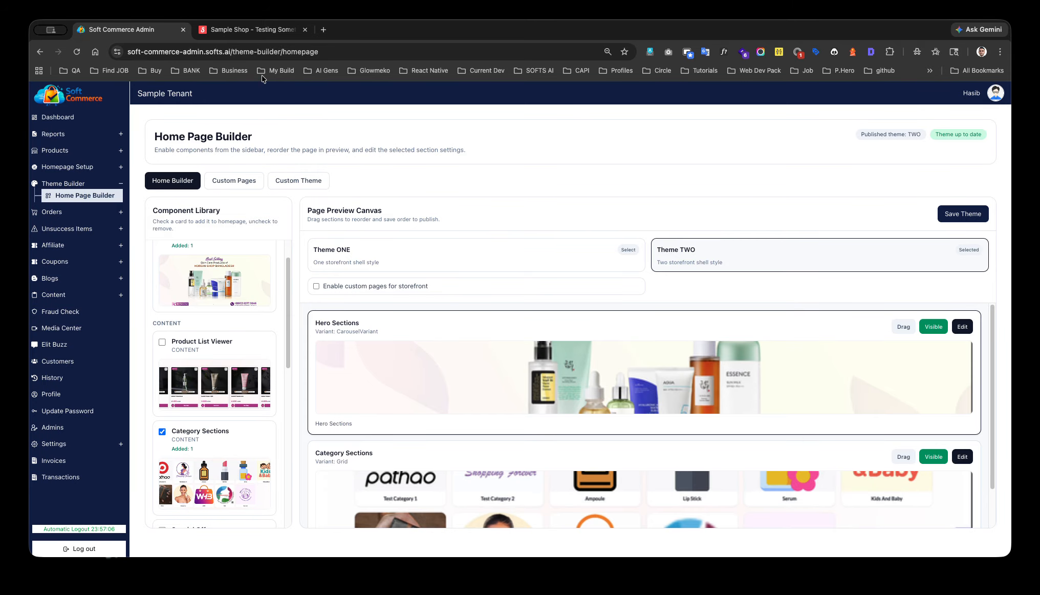
click(245, 32)
click(95, 53)
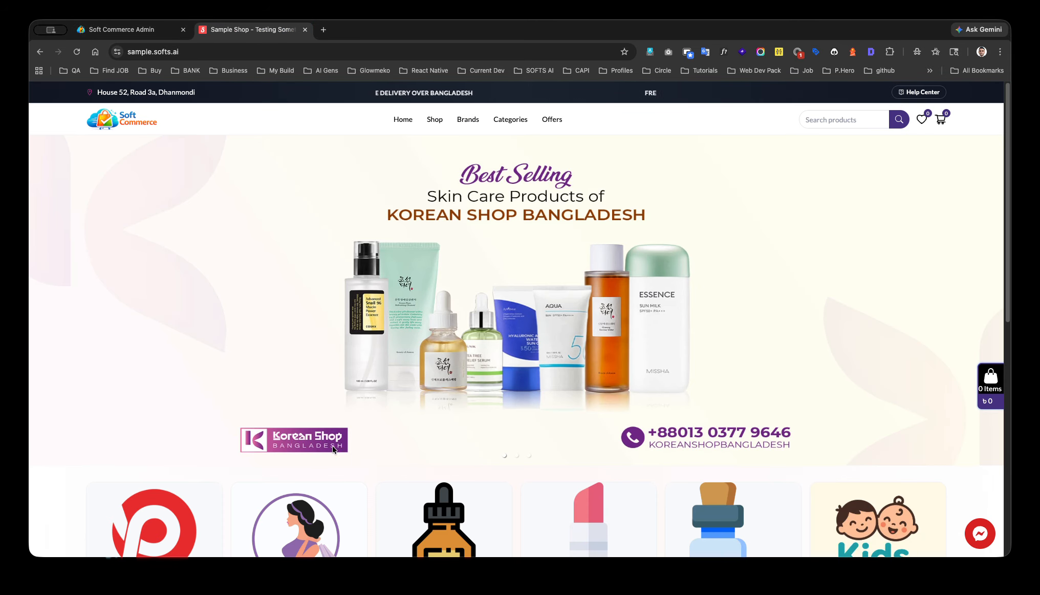
scroll(513, 441, down, 1)
click(111, 30)
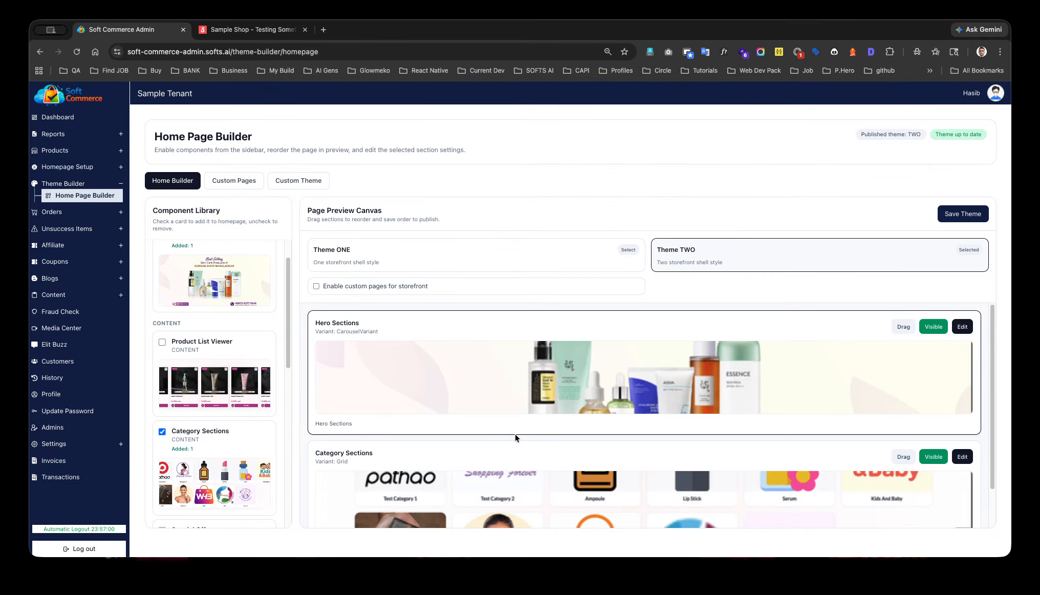
Set the Category Sections variant to Circle, save the section and check it on the reloaded storefront
scroll(515, 434, down, 1)
click(963, 413)
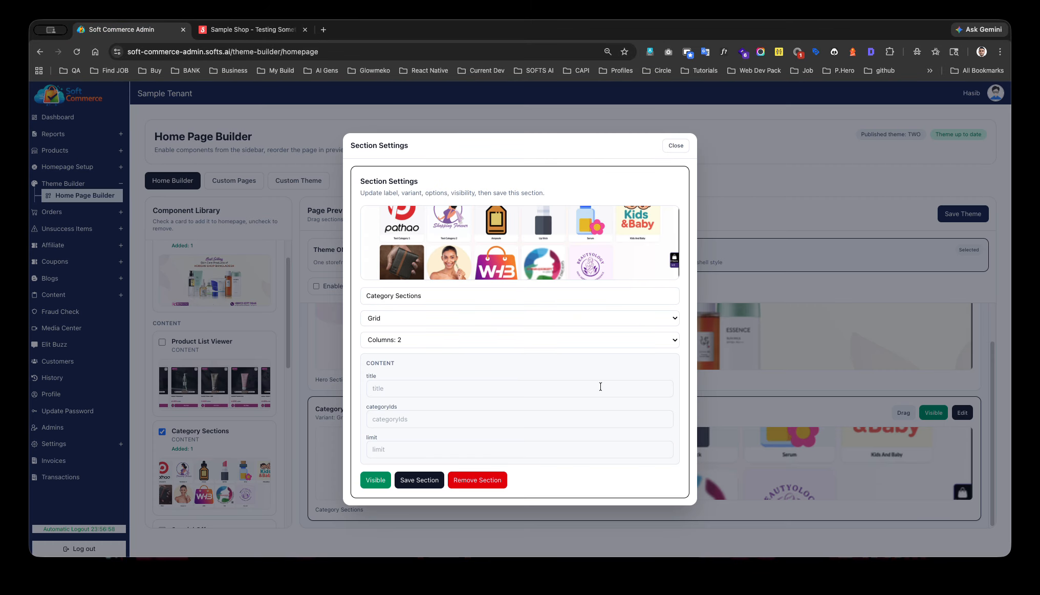
click(443, 318)
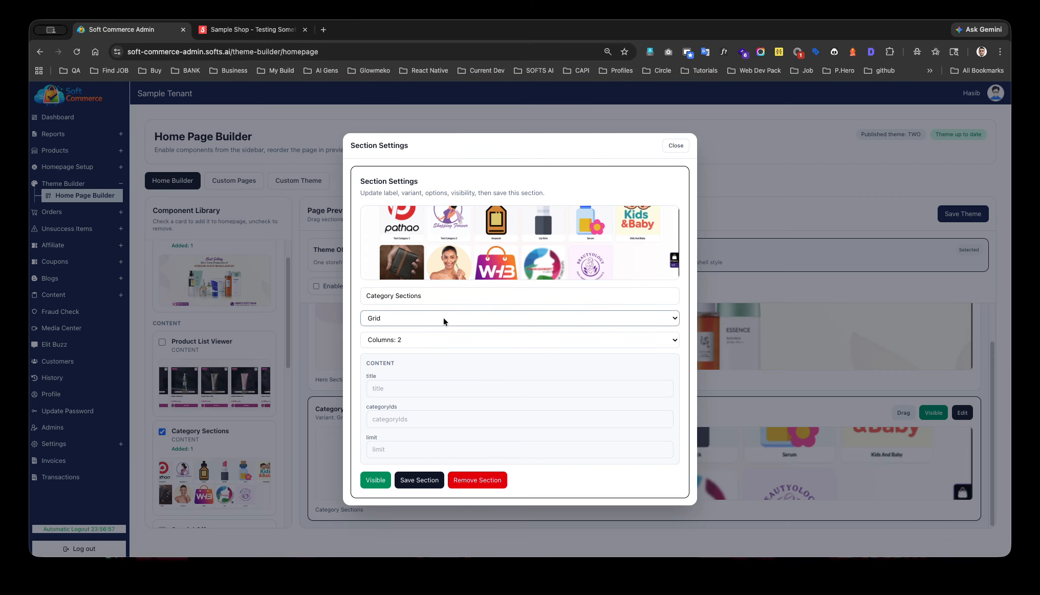
click(412, 337)
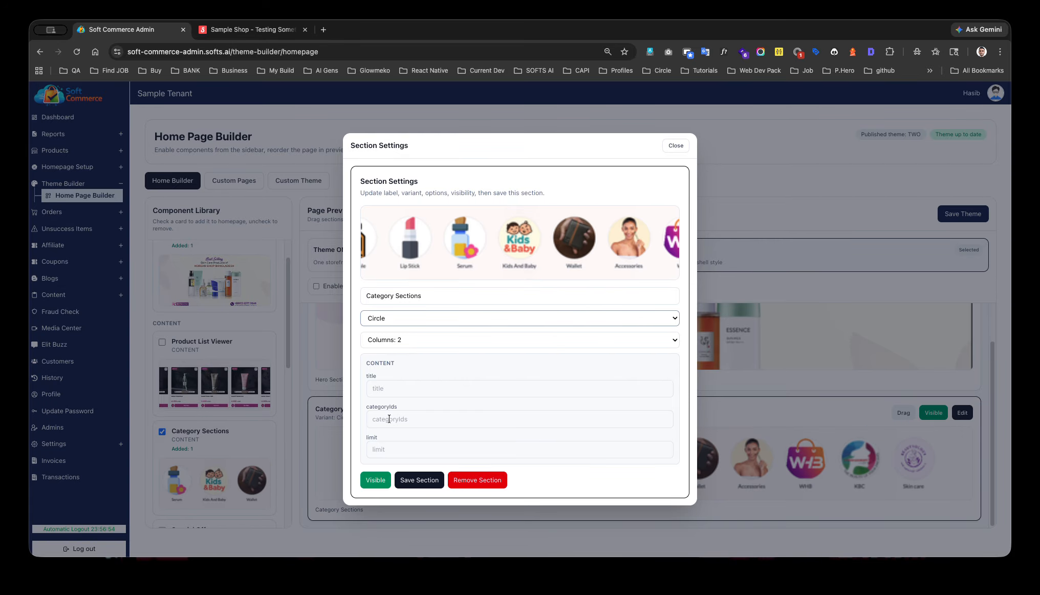
click(418, 483)
click(238, 31)
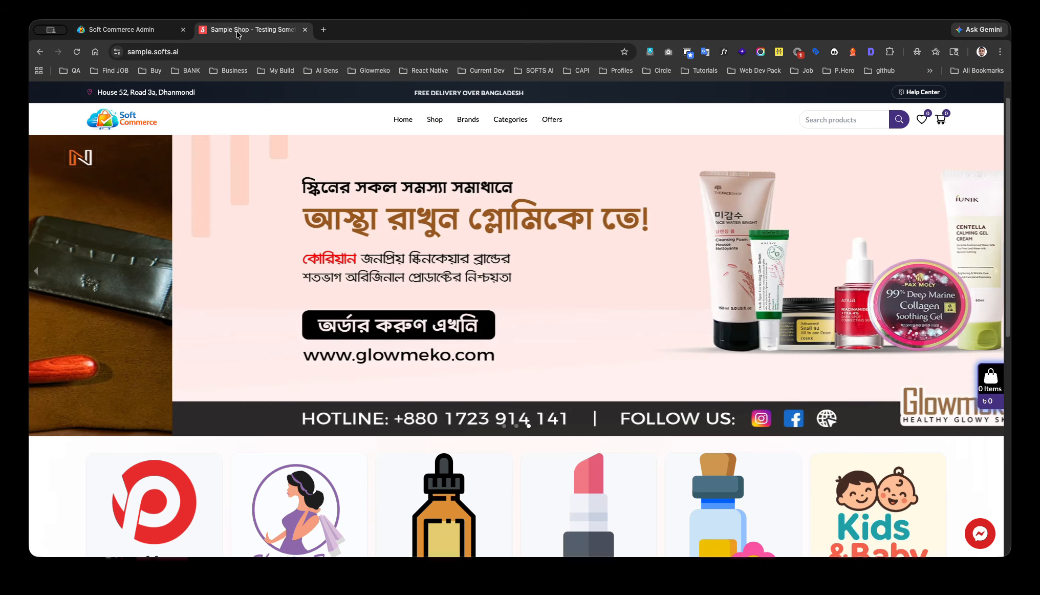
click(77, 52)
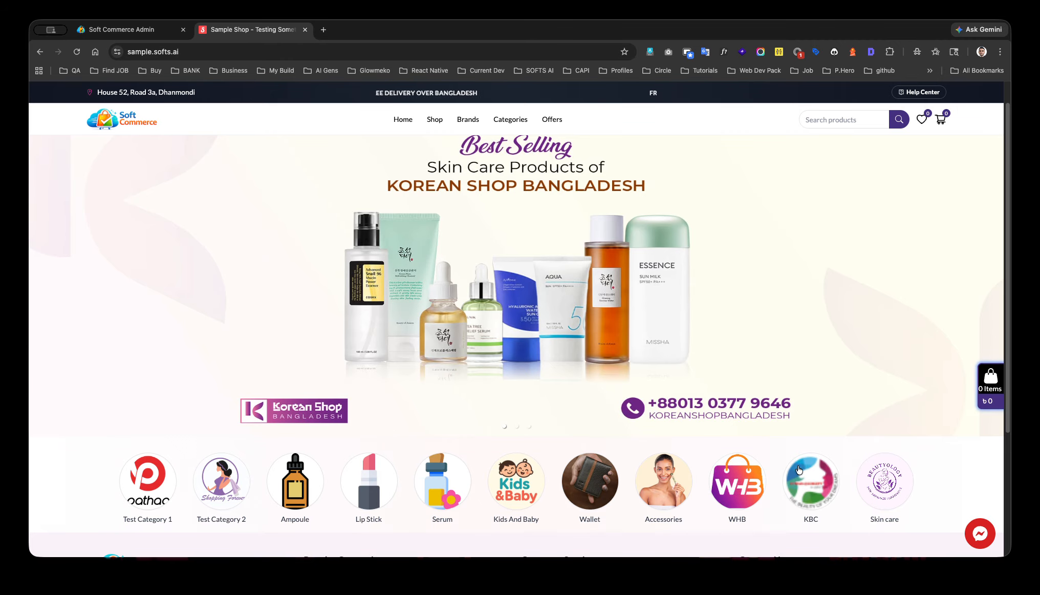
Set the Category Sections variant to Carousel, save the section and check it on the reloaded storefront
click(123, 30)
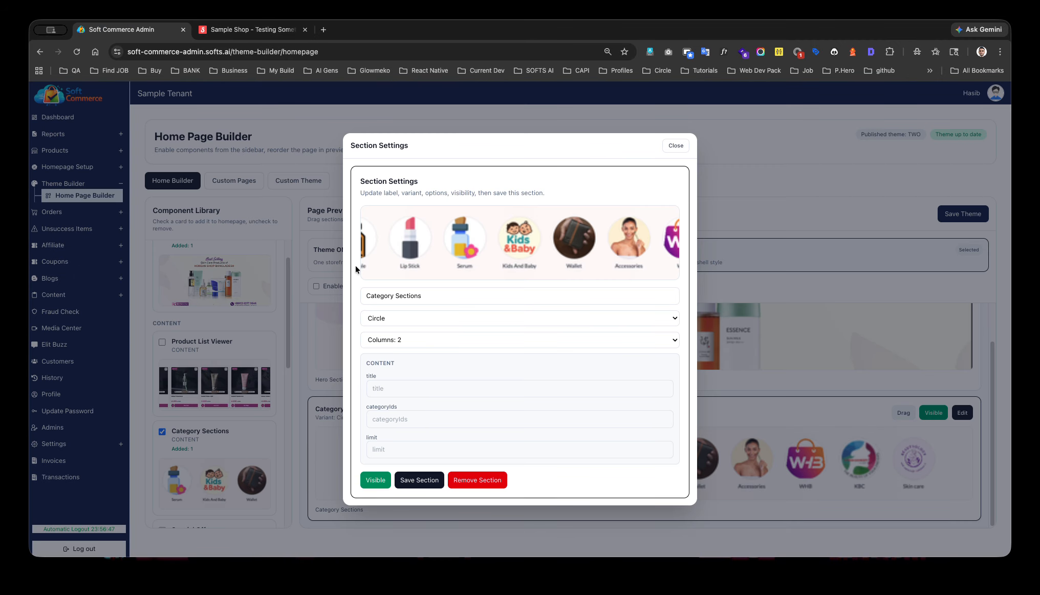
click(404, 342)
click(415, 477)
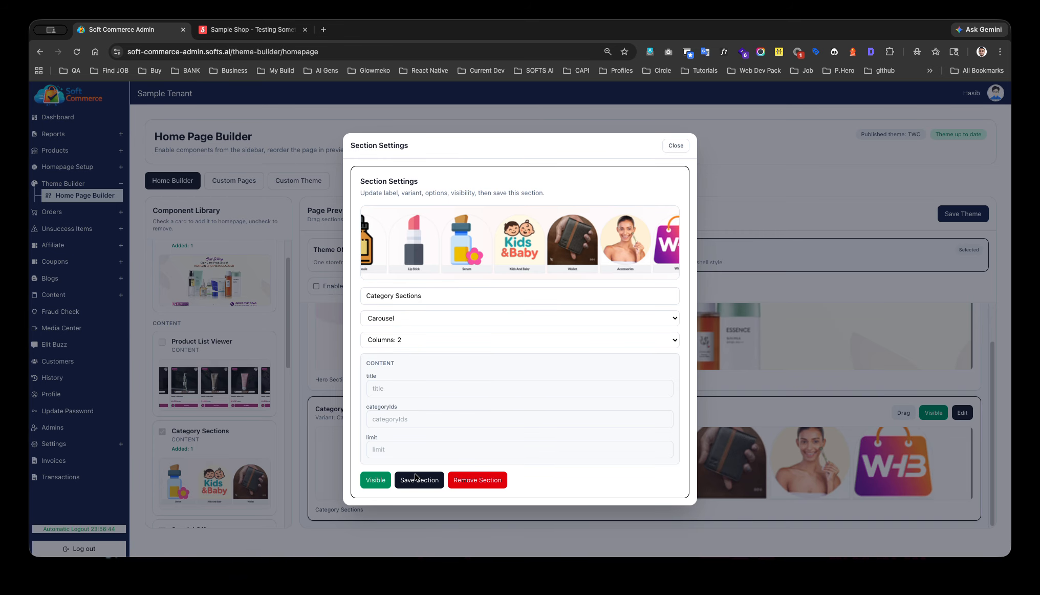
click(279, 30)
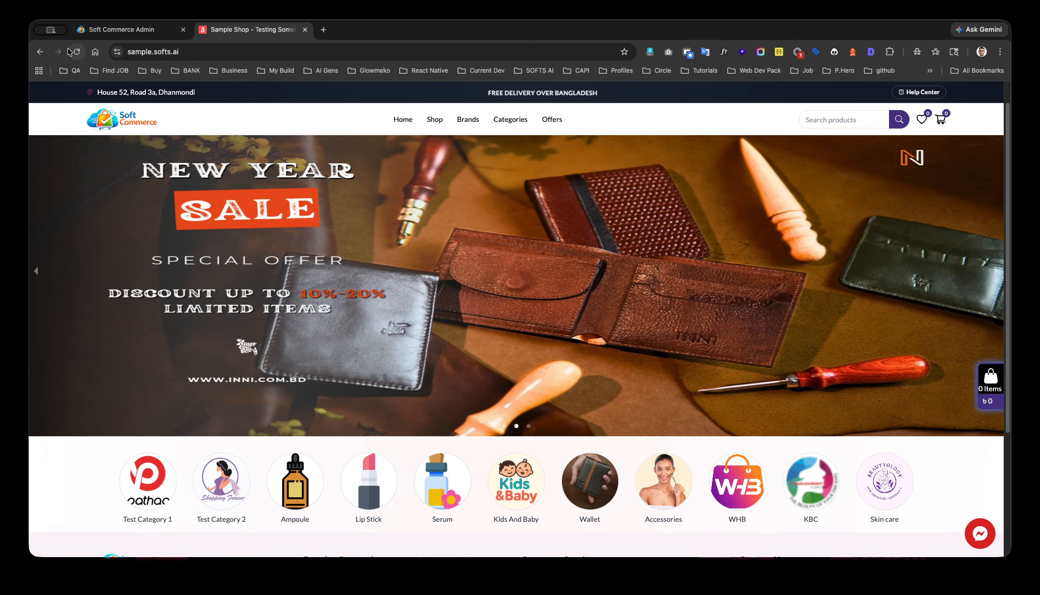
key(super+r)
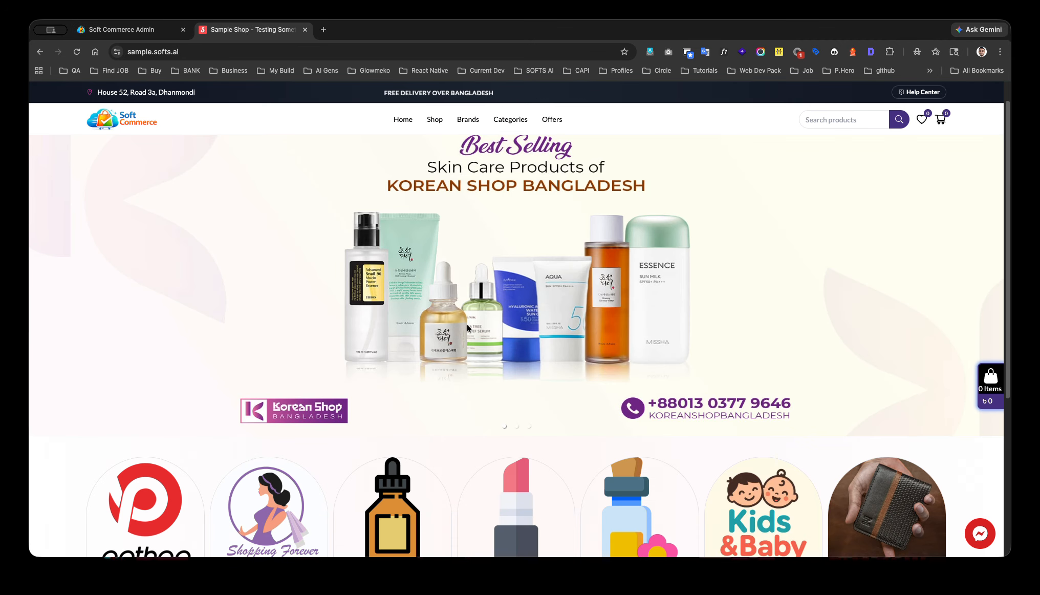
scroll(673, 434, down, 4)
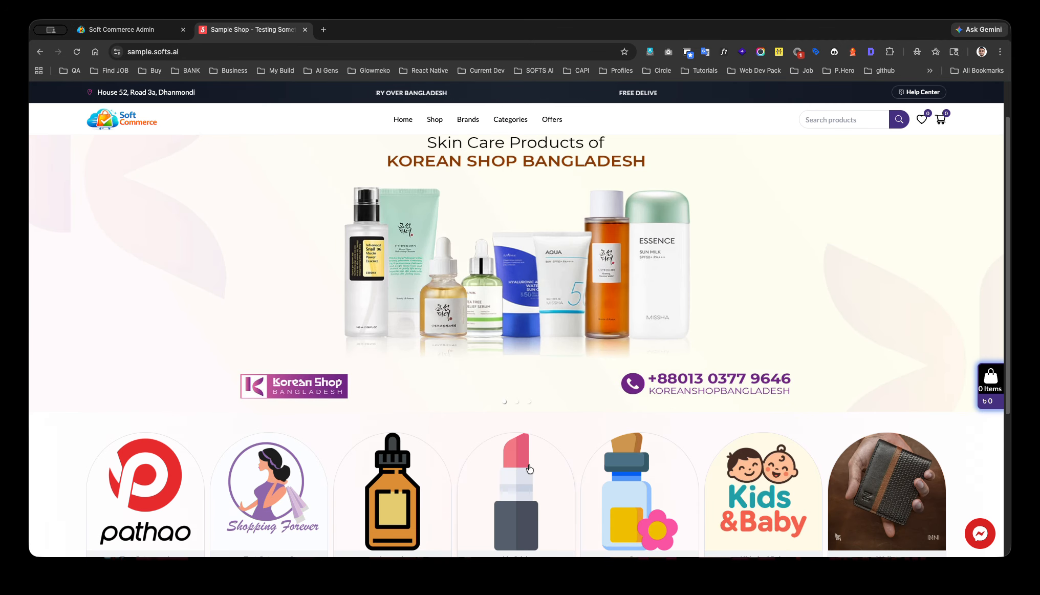
scroll(533, 383, up, 4)
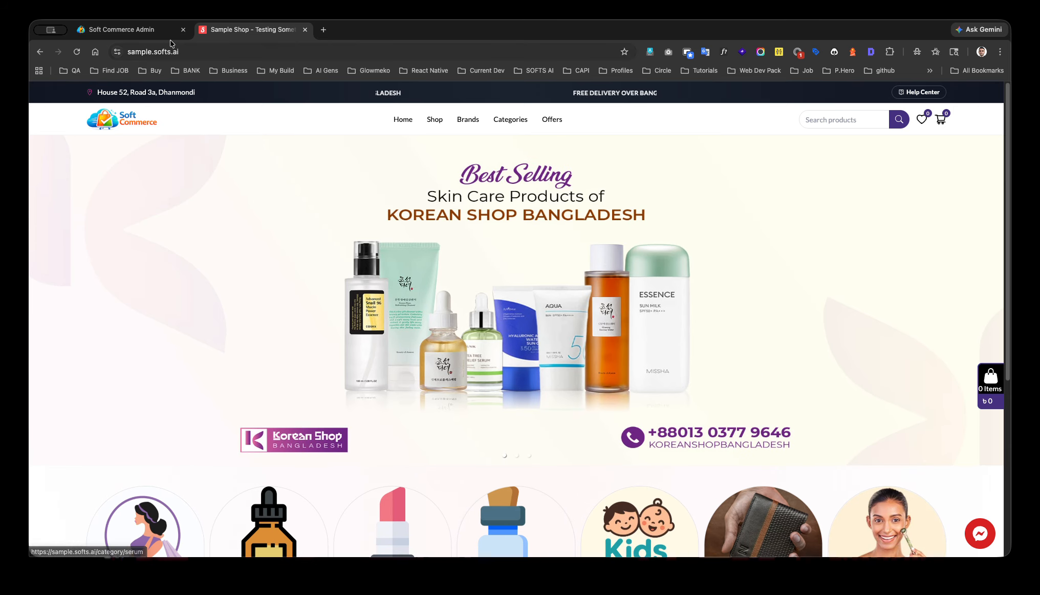
click(128, 29)
click(677, 147)
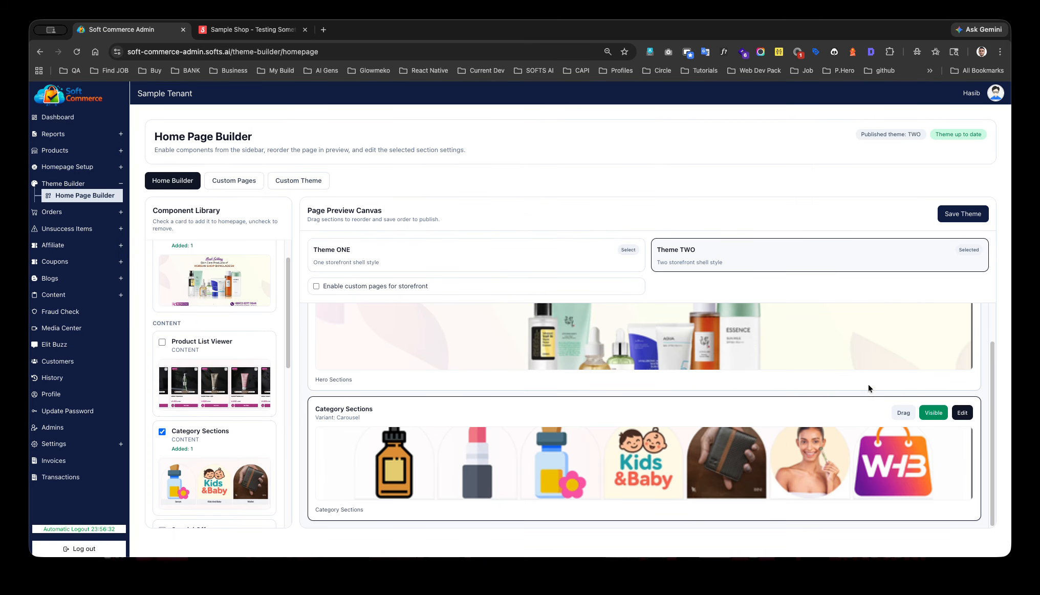
Move Category Sections above Hero Sections, save the order and check it on the reloaded storefront
drag(902, 412, 895, 329)
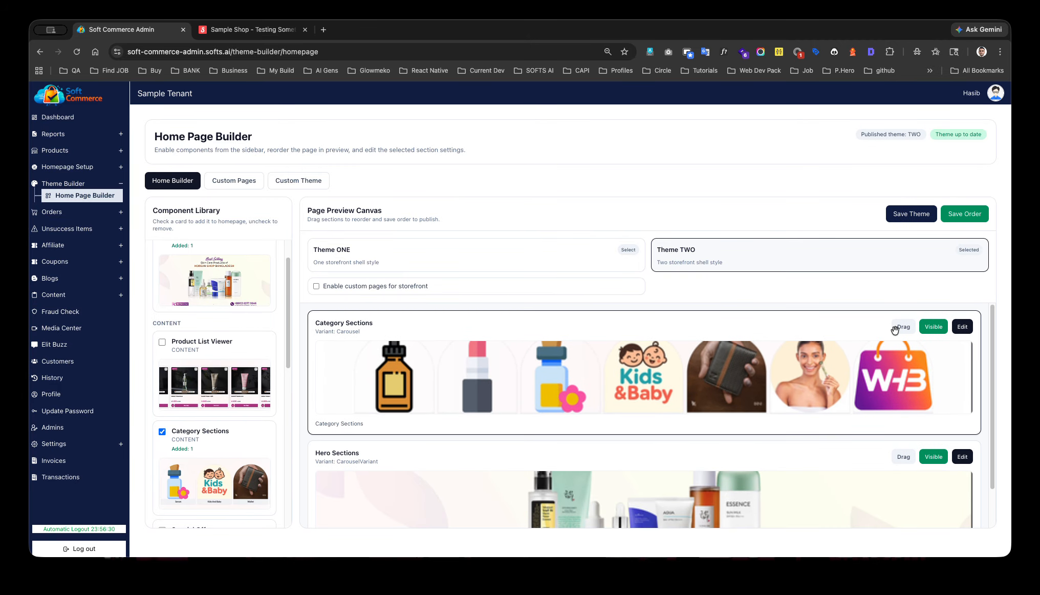
click(961, 214)
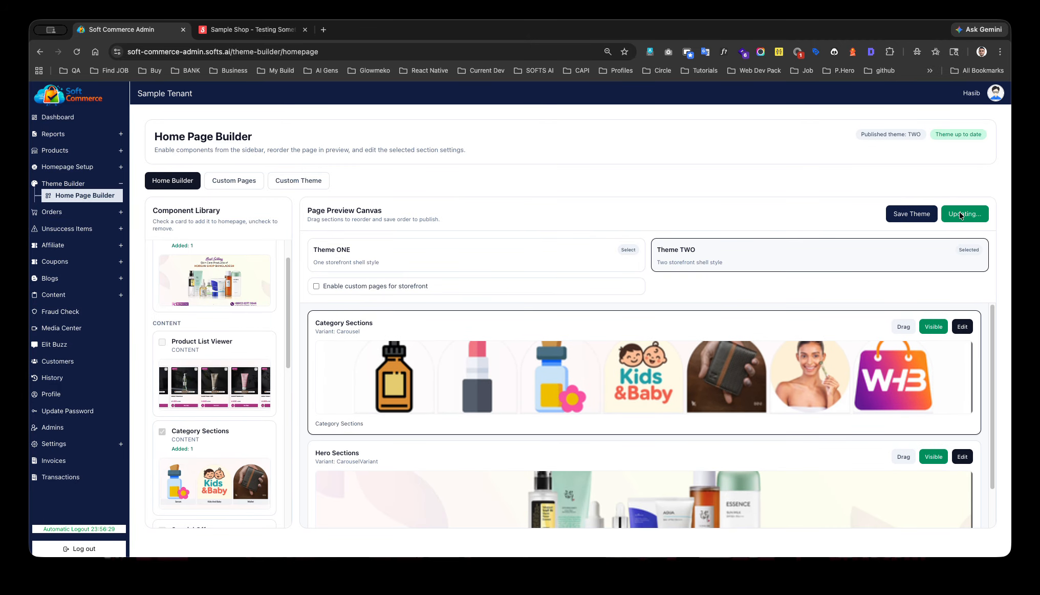
click(250, 29)
key(super+r)
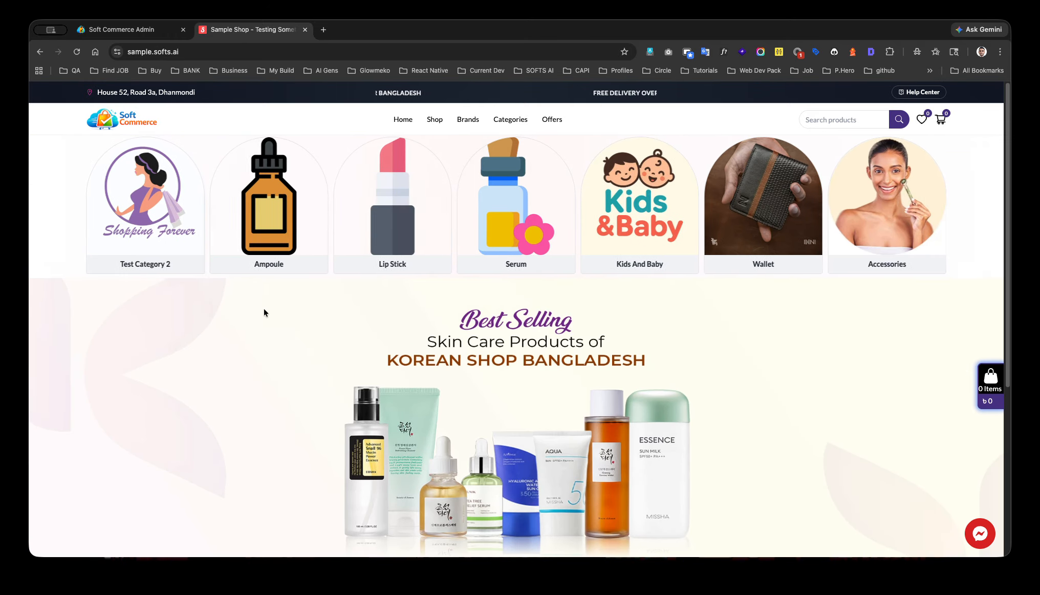
Move Category Sections back below Hero Sections, save the order and check the reloaded storefront
click(129, 30)
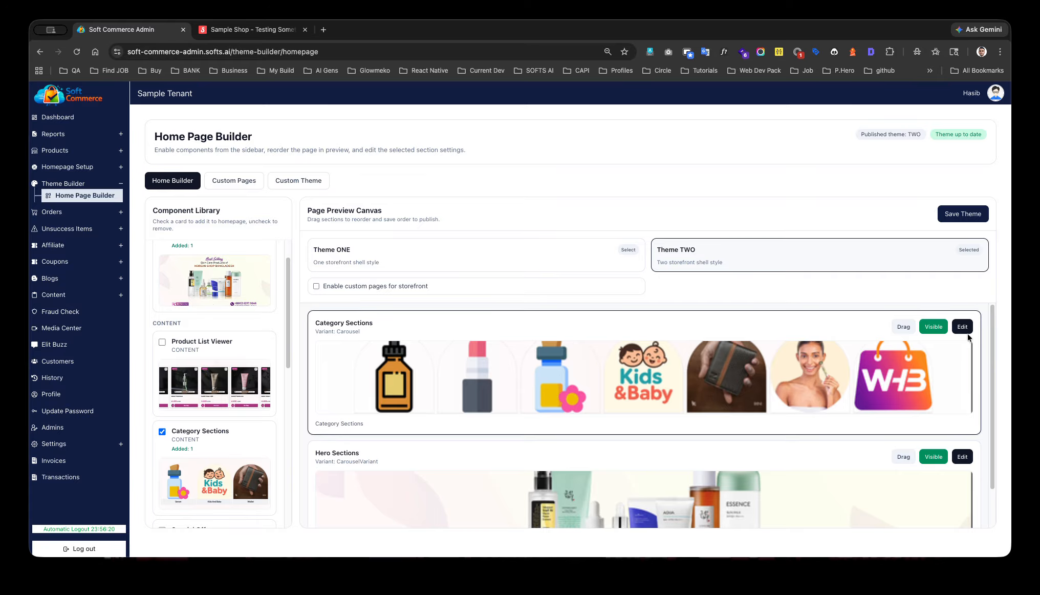
drag(904, 324, 903, 397)
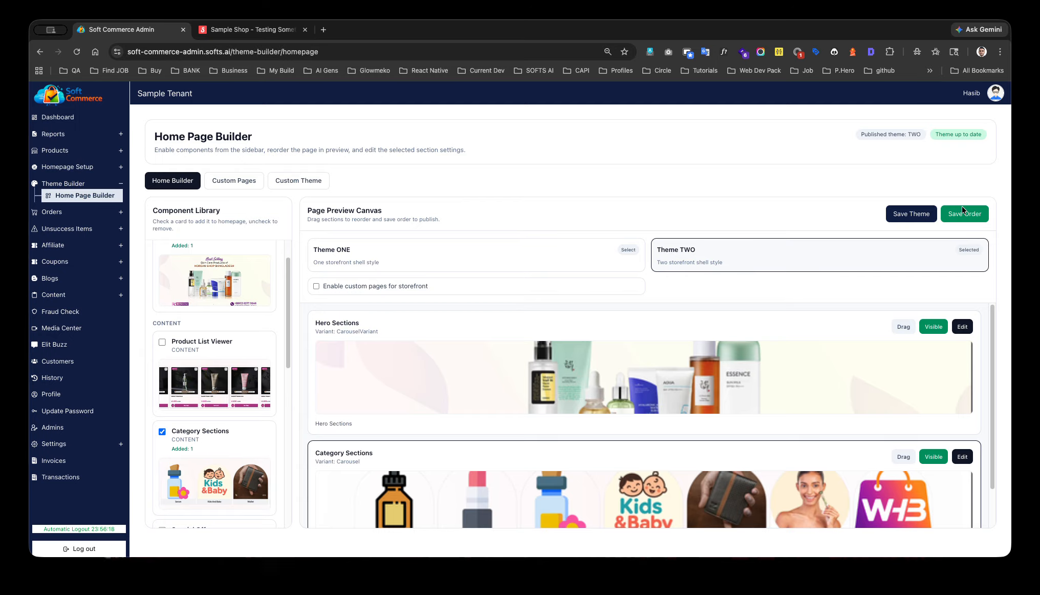
click(253, 30)
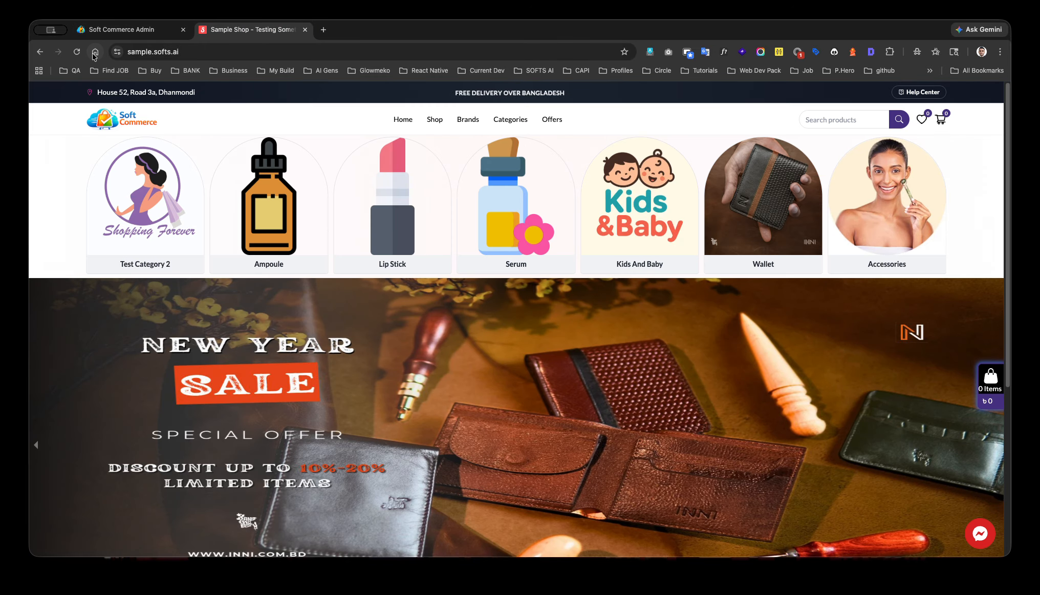
click(77, 51)
scroll(386, 250, down, 5)
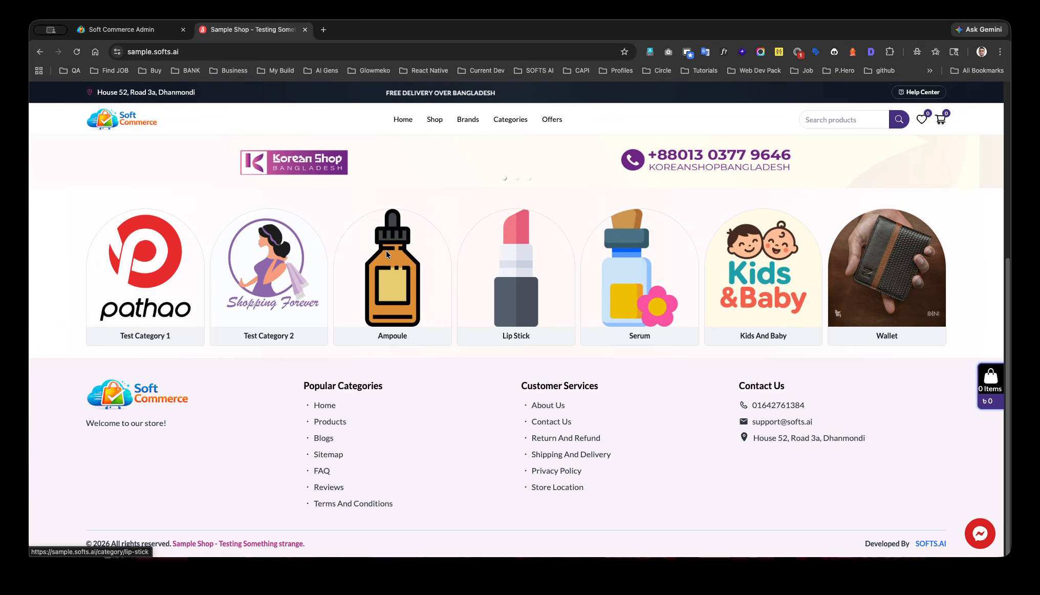
scroll(283, 304, up, 5)
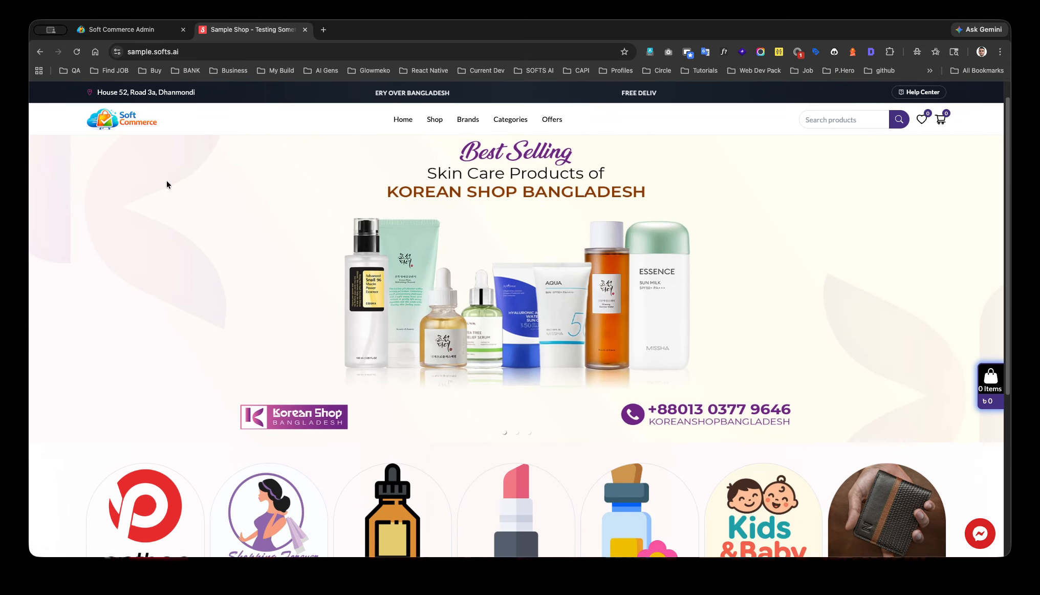
Add the Product List Viewer component to the homepage and set its title to New Arrival
click(94, 26)
scroll(239, 369, down, 3)
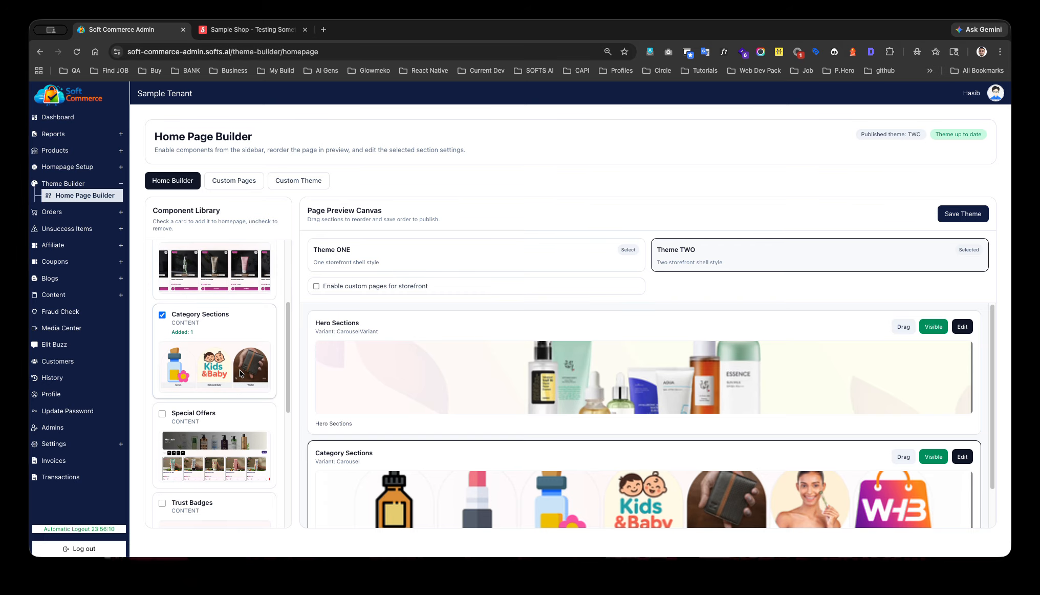
scroll(239, 369, up, 3)
scroll(240, 370, up, 1)
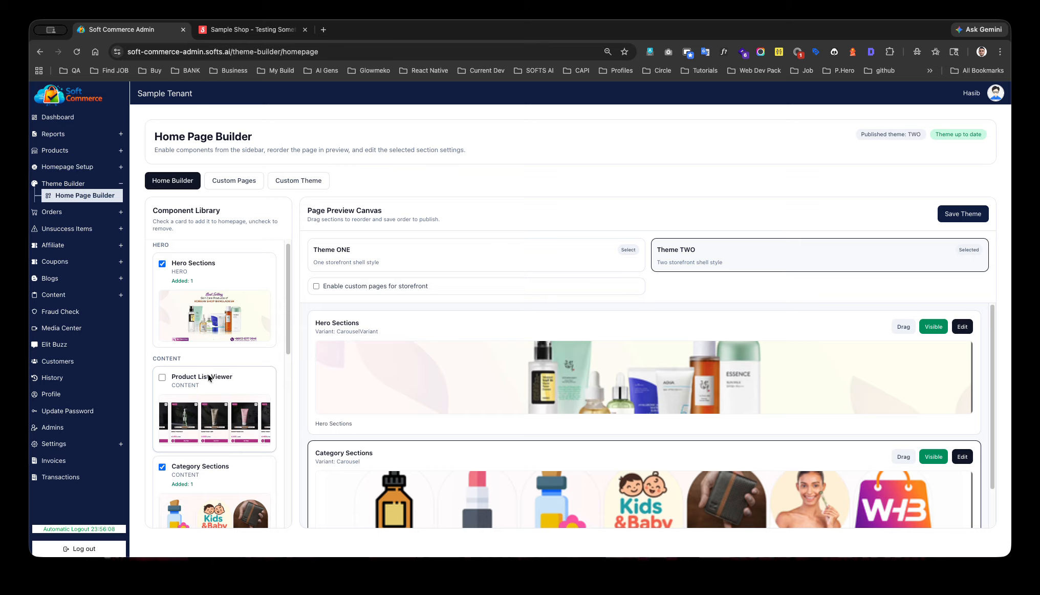
click(162, 378)
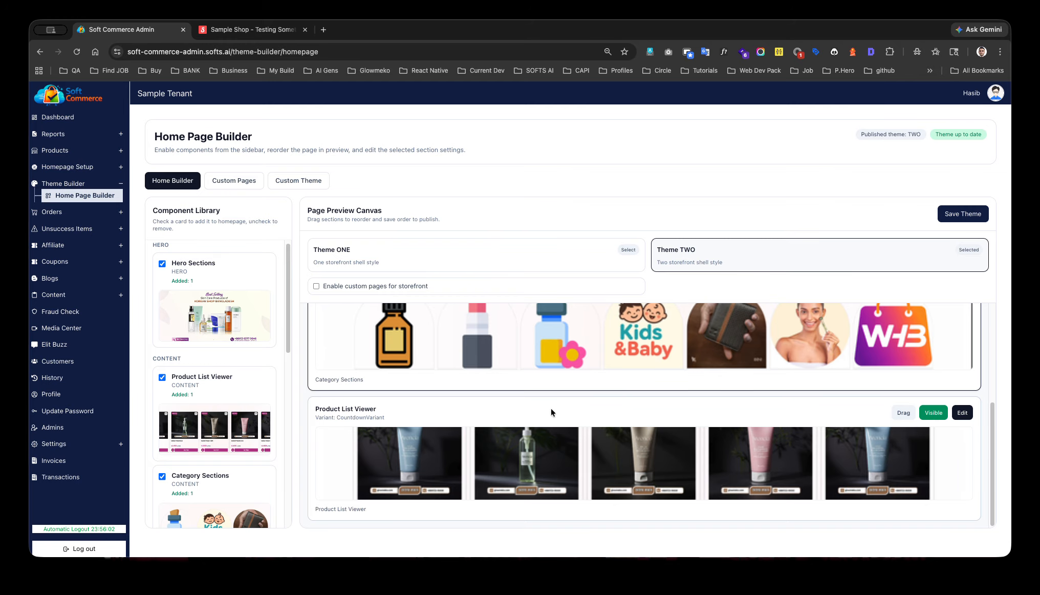
click(961, 413)
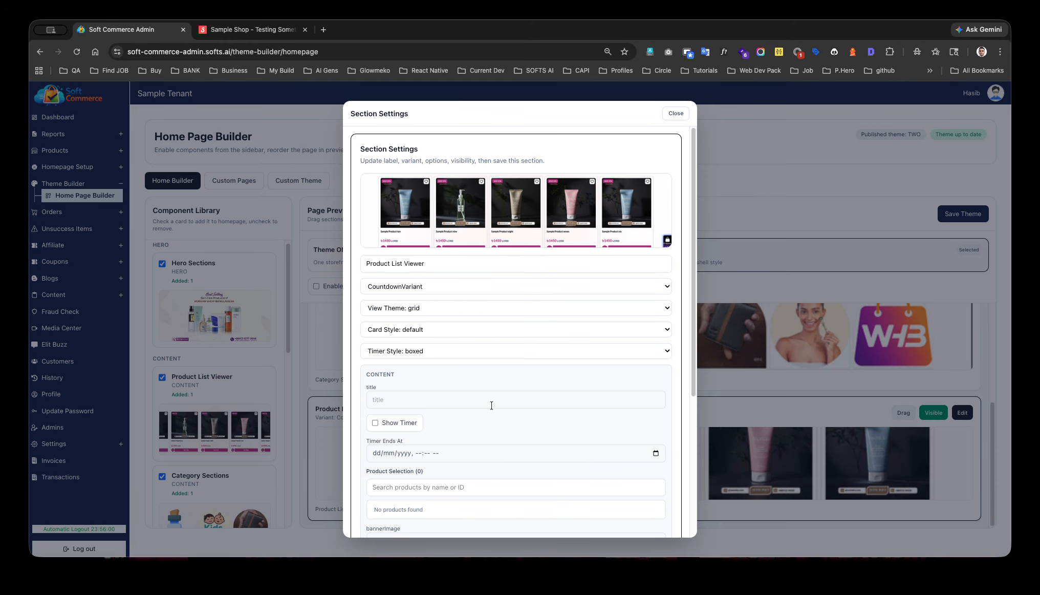
click(470, 402)
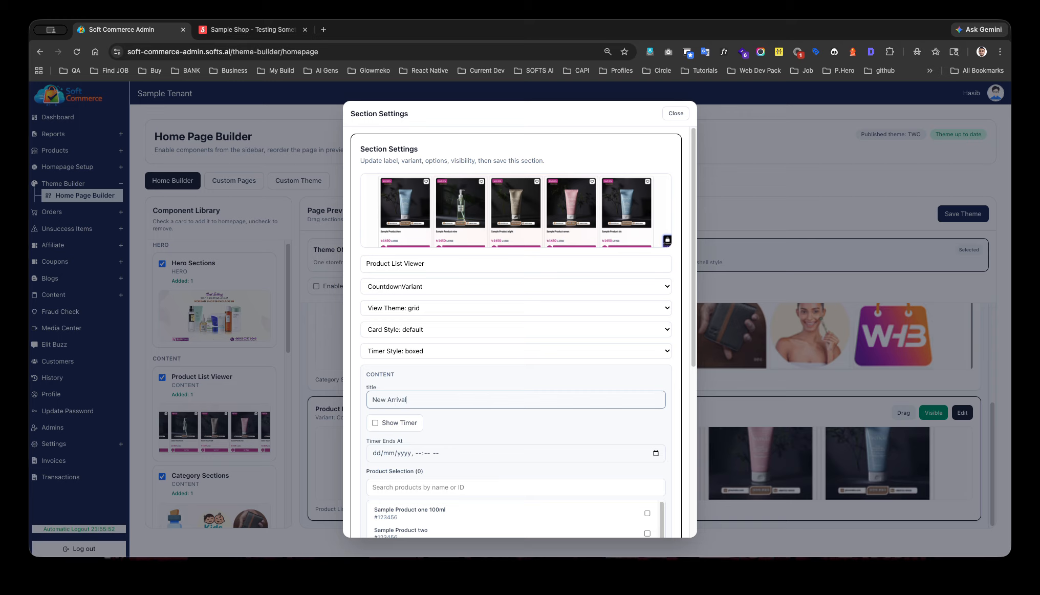
Select Sample Product one 100ml through Sample Product six for the Product List Viewer section
scroll(536, 363, down, 5)
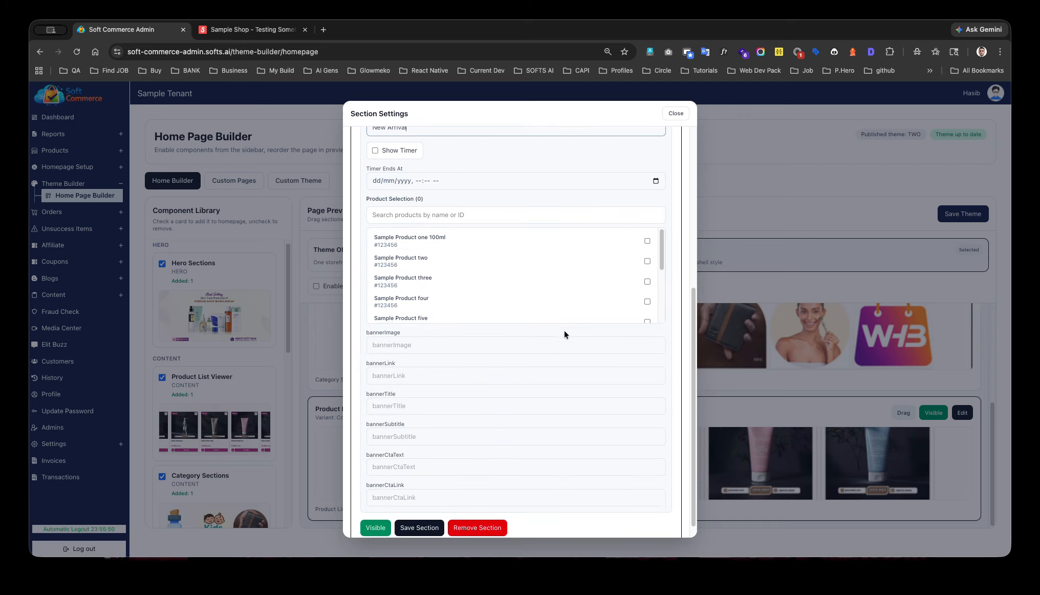
scroll(513, 289, down, 5)
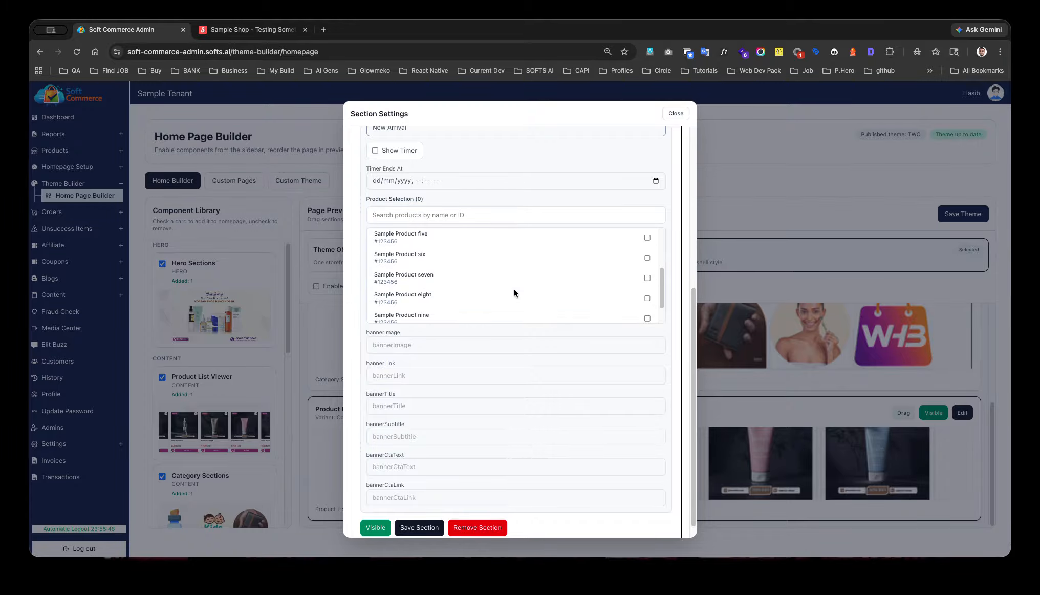
scroll(528, 281, up, 5)
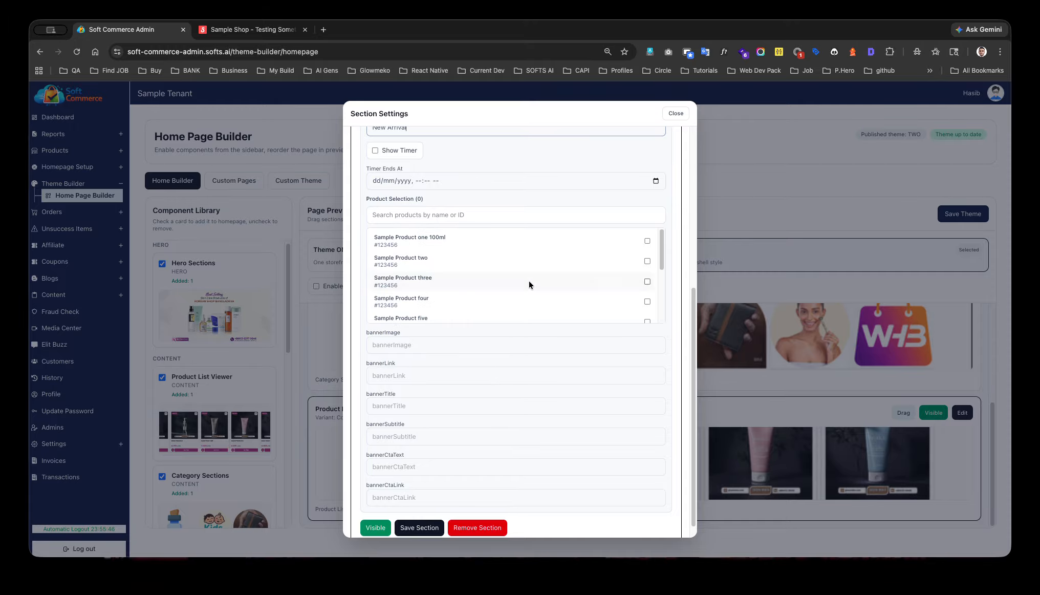
click(648, 241)
scroll(600, 277, down, 1)
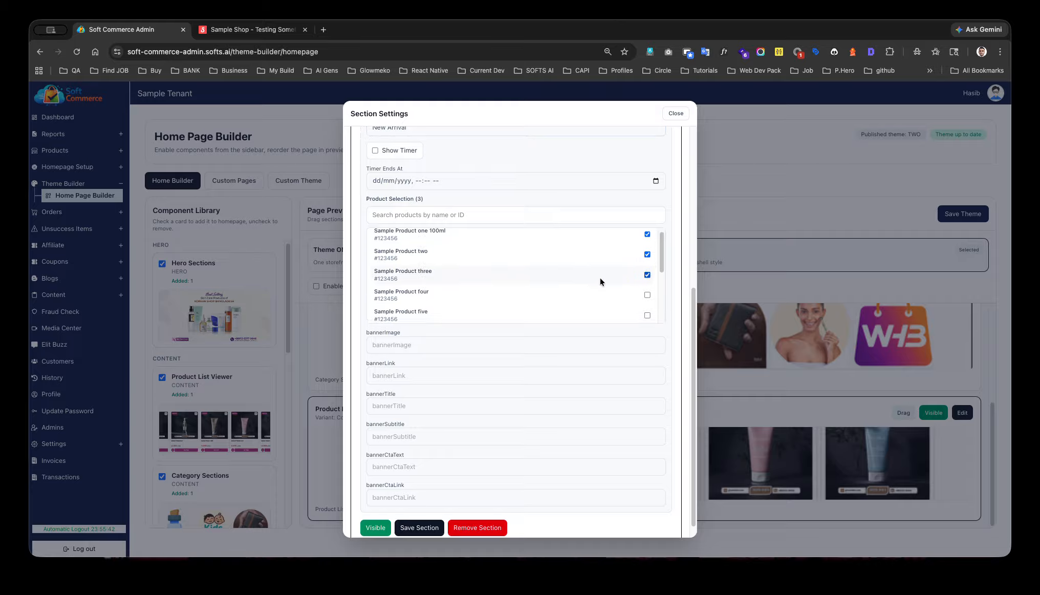
click(645, 280)
click(648, 301)
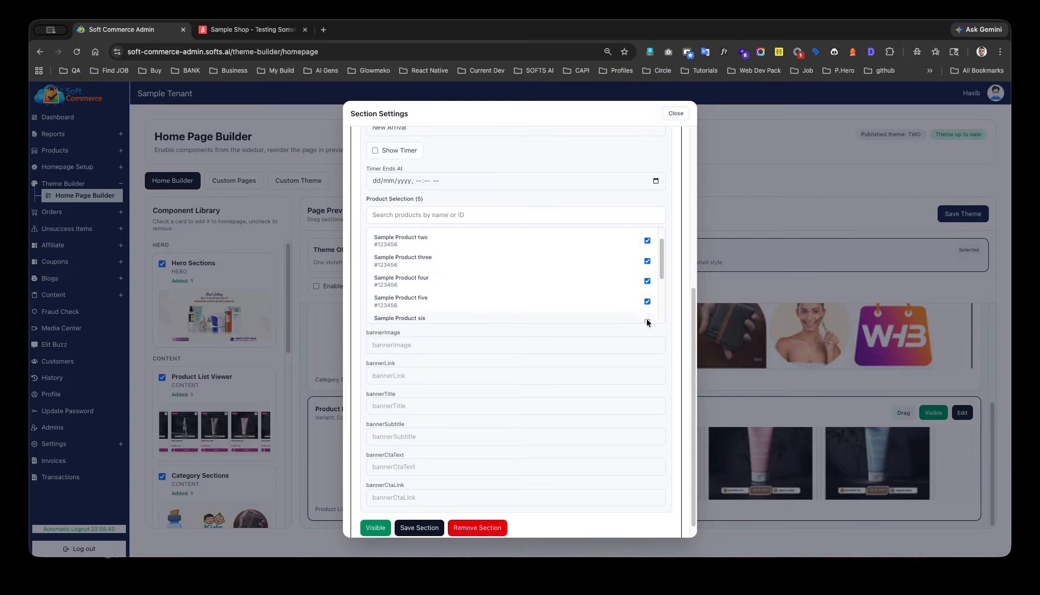
click(647, 322)
scroll(616, 286, down, 4)
scroll(563, 281, up, 1)
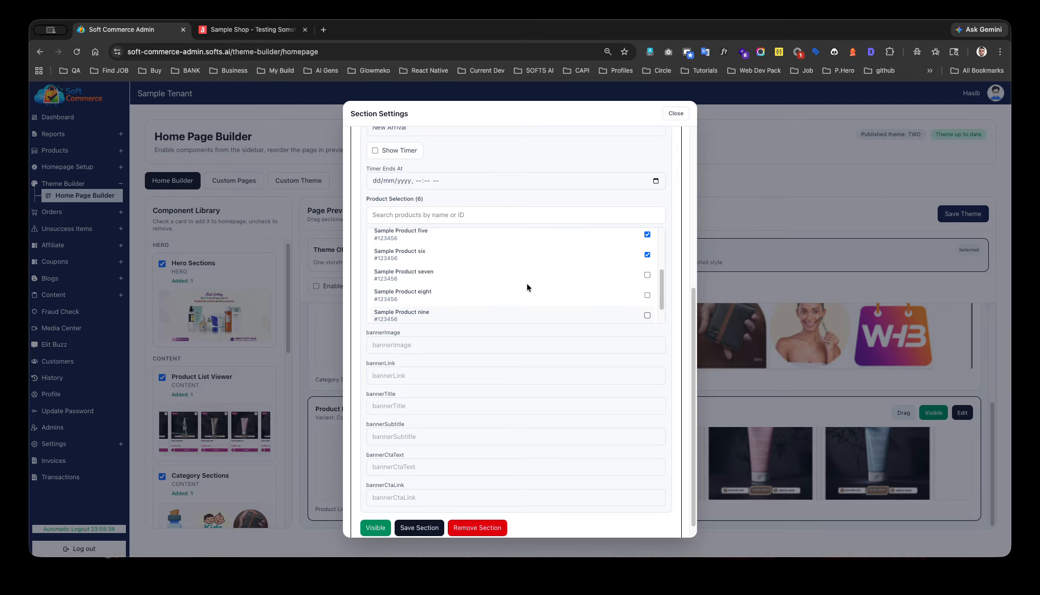
scroll(527, 287, up, 3)
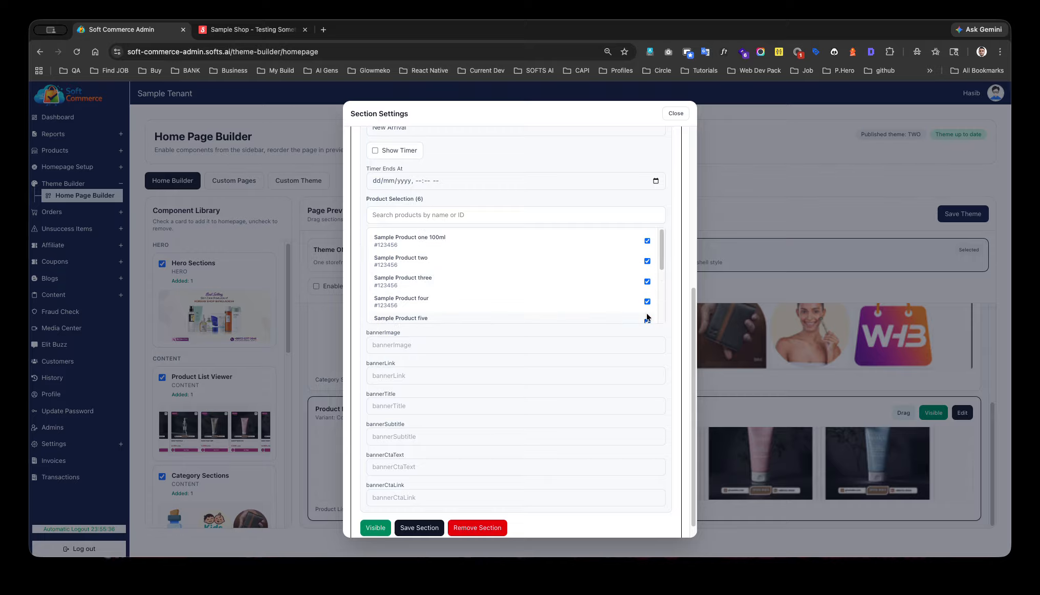
Save the Product List Viewer section and check the New Arrival products on the reloaded storefront
click(417, 528)
click(245, 30)
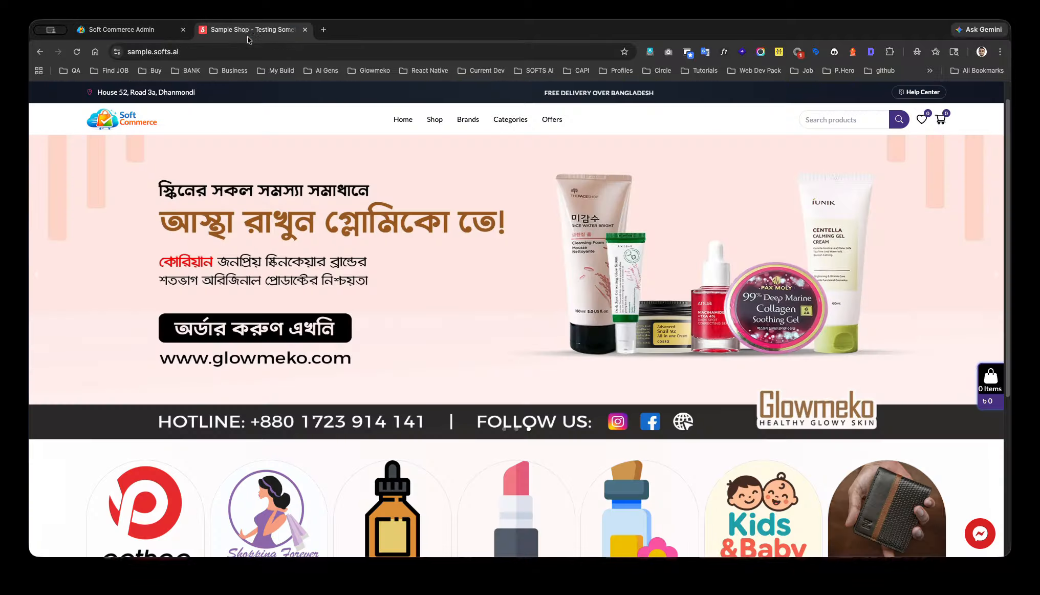
scroll(527, 247, down, 3)
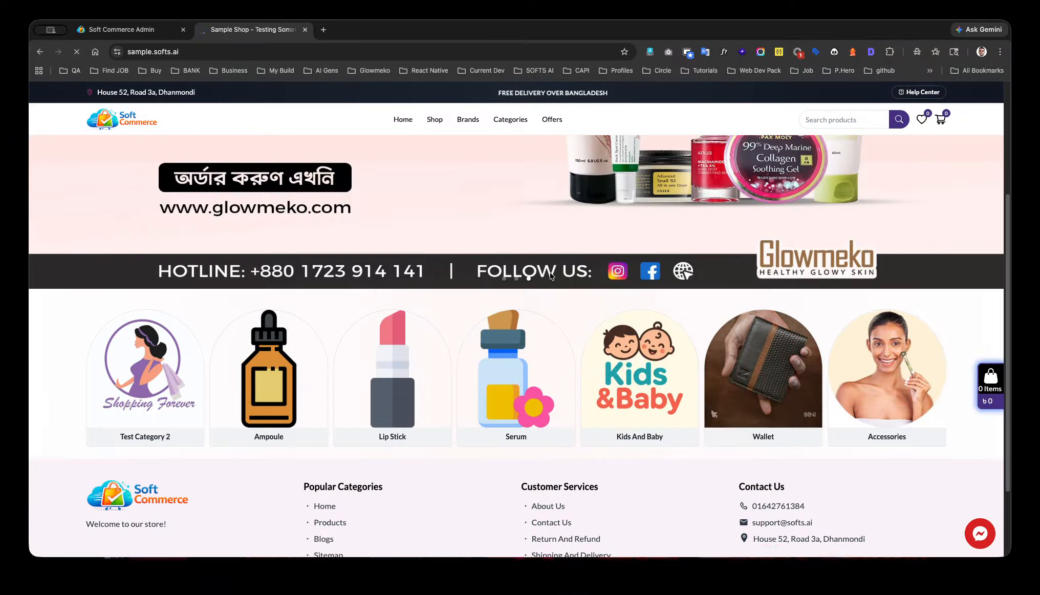
scroll(552, 276, down, 2)
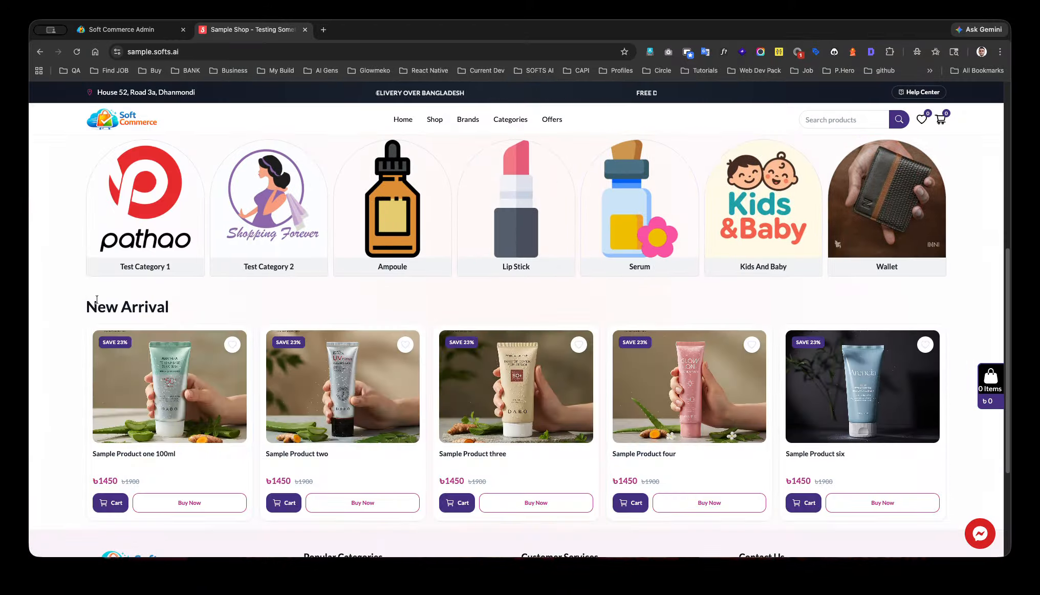
Set the New Arrival section's card style to default, save the section and check the reloaded storefront
click(130, 34)
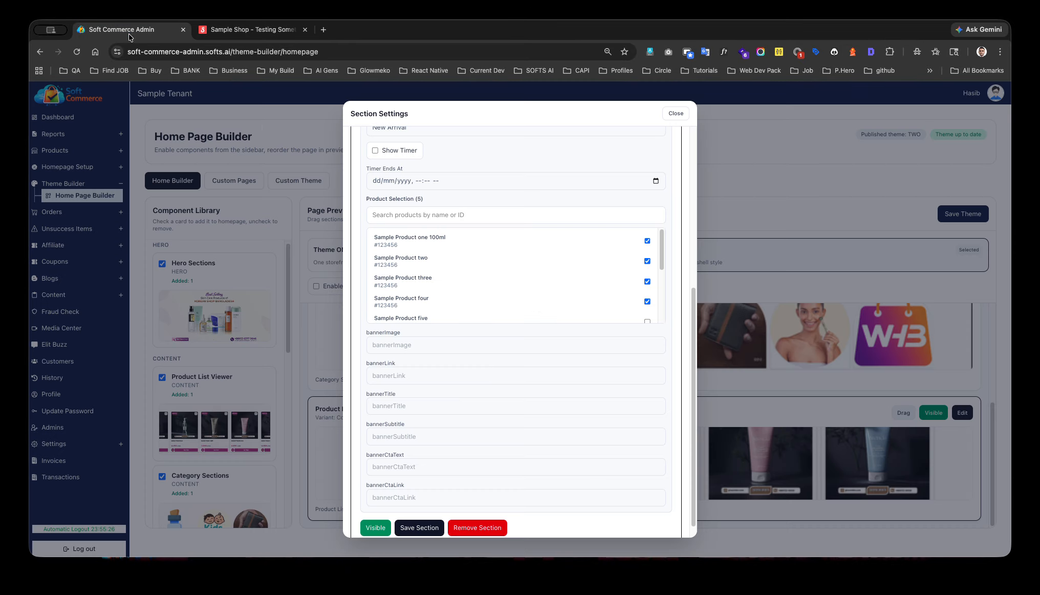
scroll(525, 342, down, 1)
scroll(520, 378, up, 3)
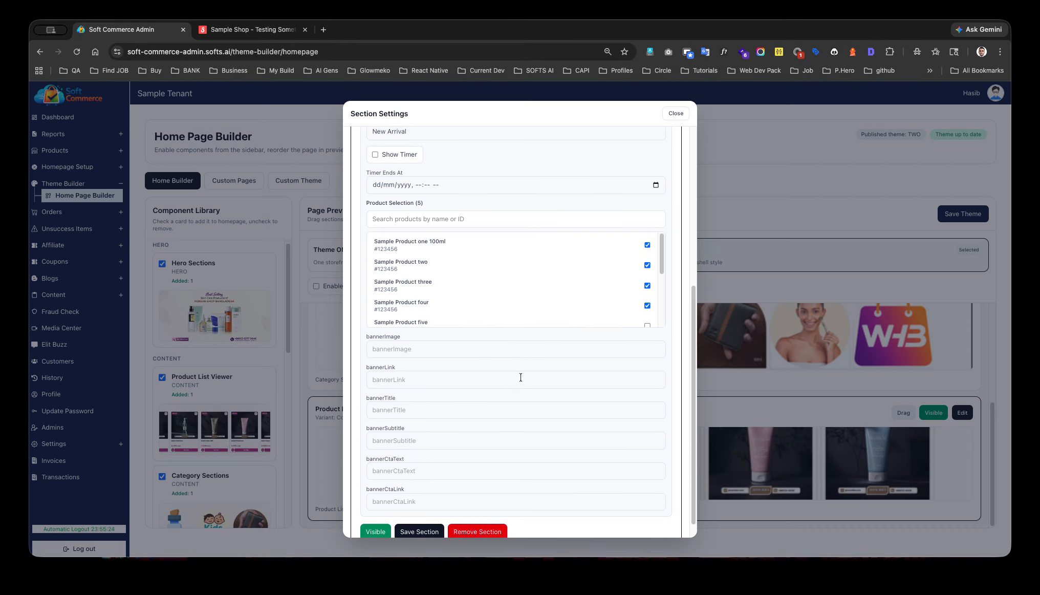
scroll(508, 362, up, 5)
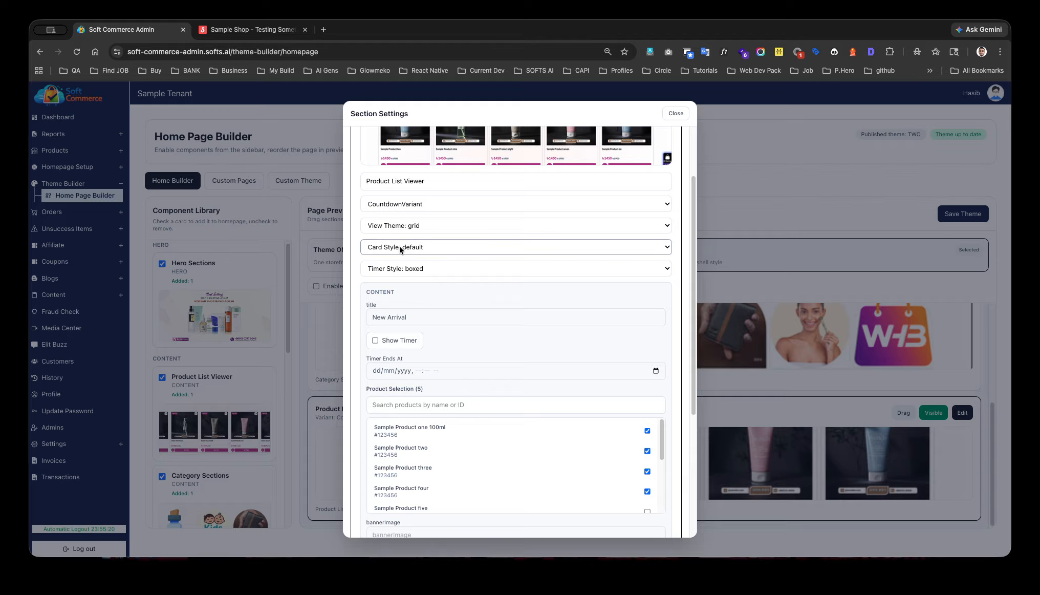
scroll(486, 327, down, 5)
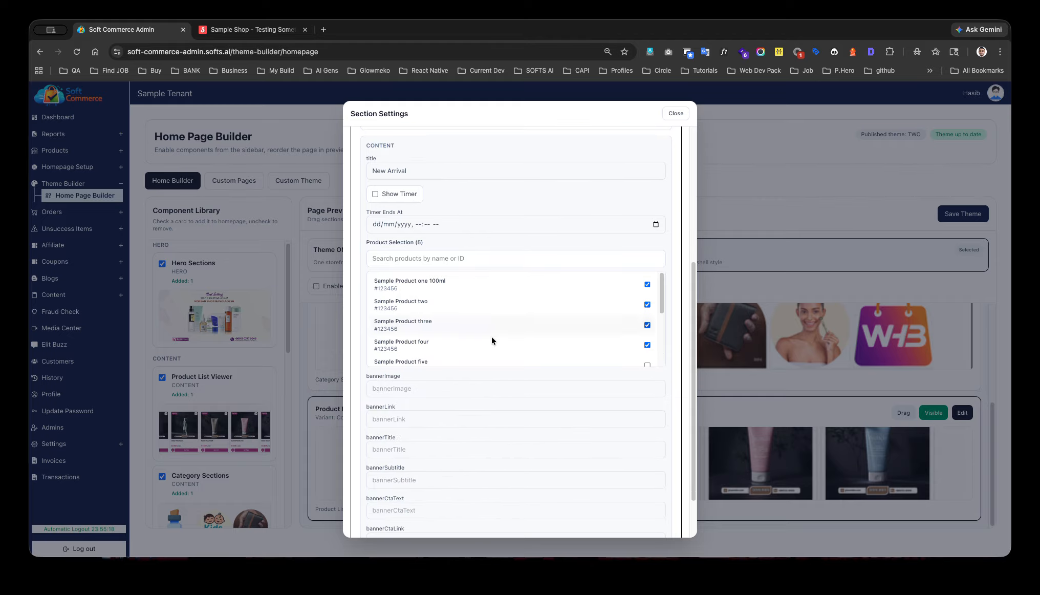
click(416, 511)
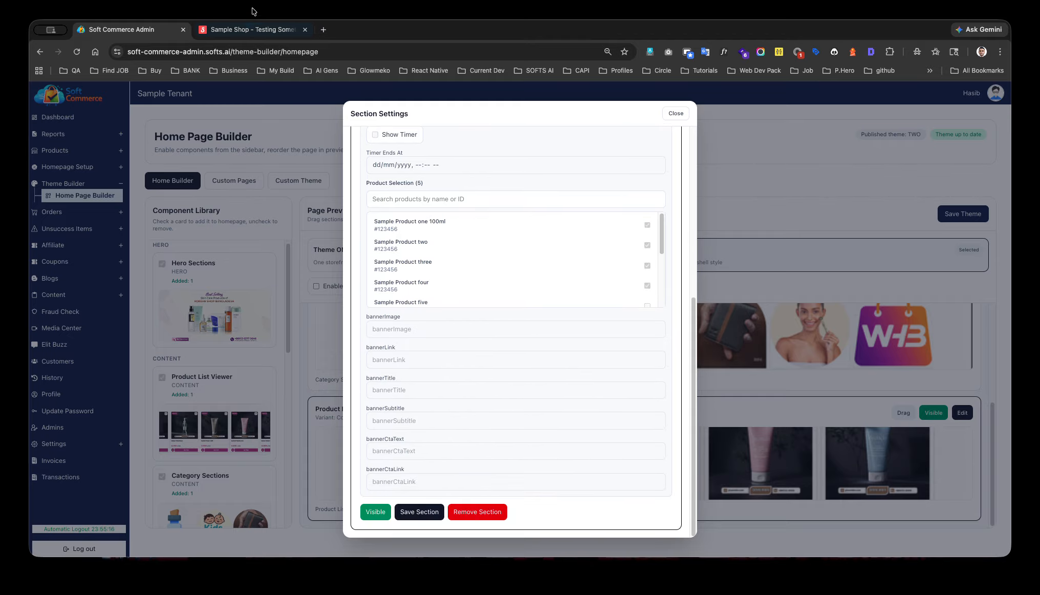
click(246, 29)
click(76, 51)
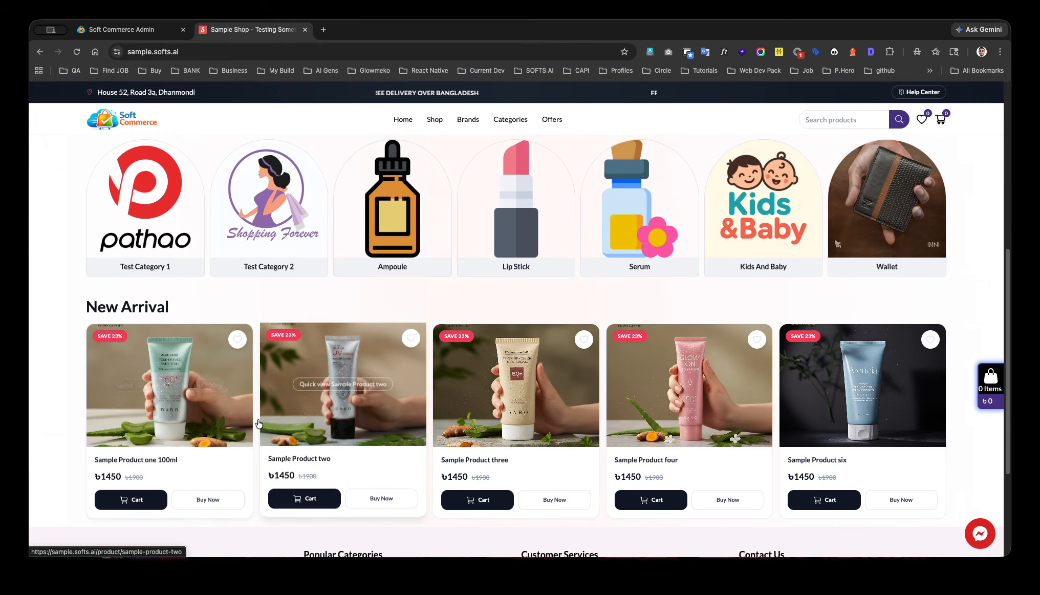
Close the New Arrival section's settings in the admin and add another Product List Viewer section to the homepage
key(ctrl+shift+Tab)
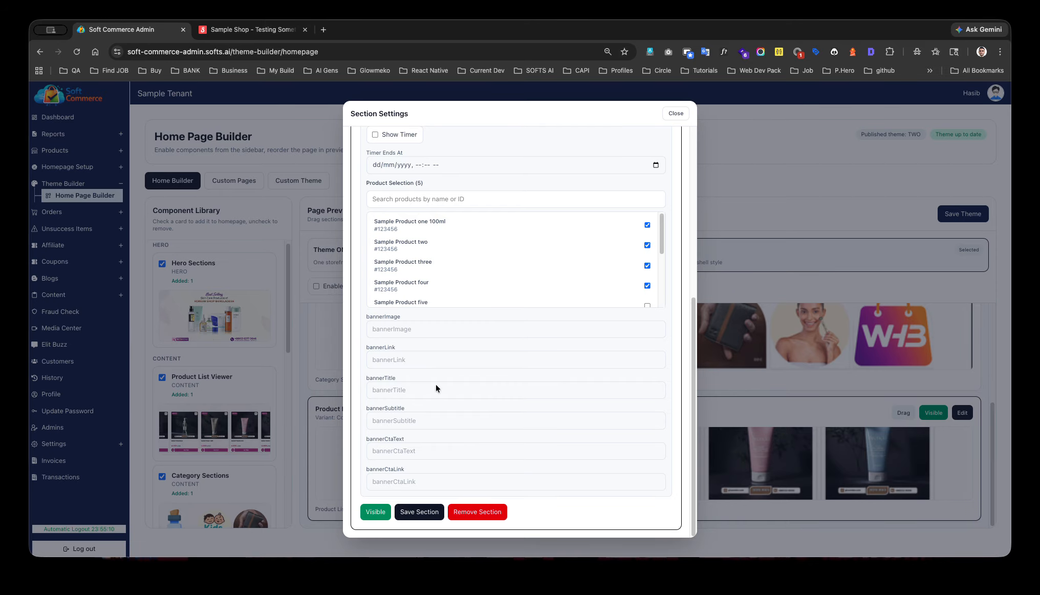
click(676, 113)
scroll(245, 266, down, 3)
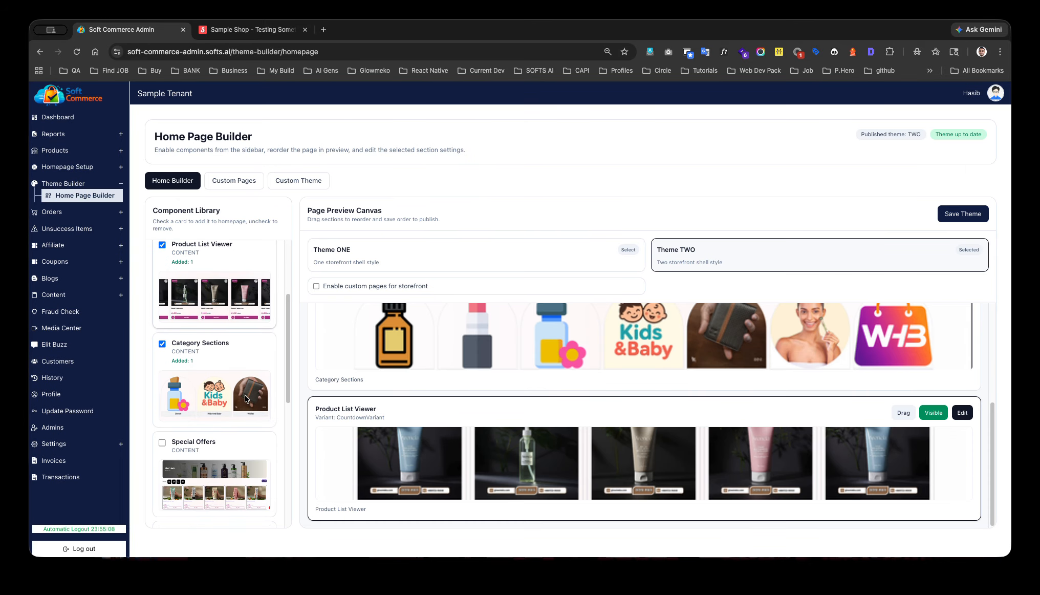
scroll(262, 311, up, 1)
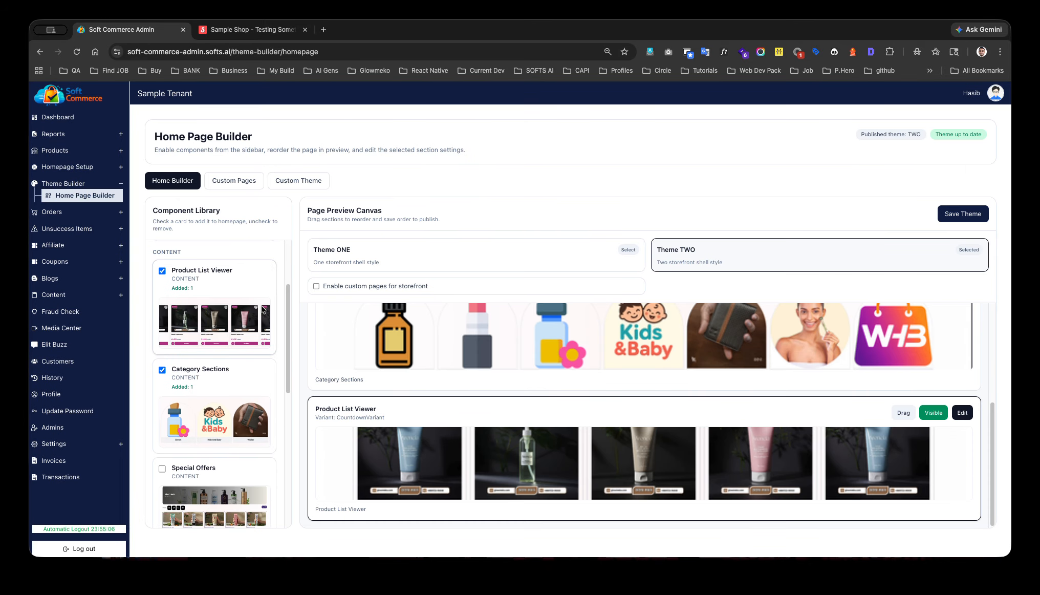
click(246, 285)
click(215, 517)
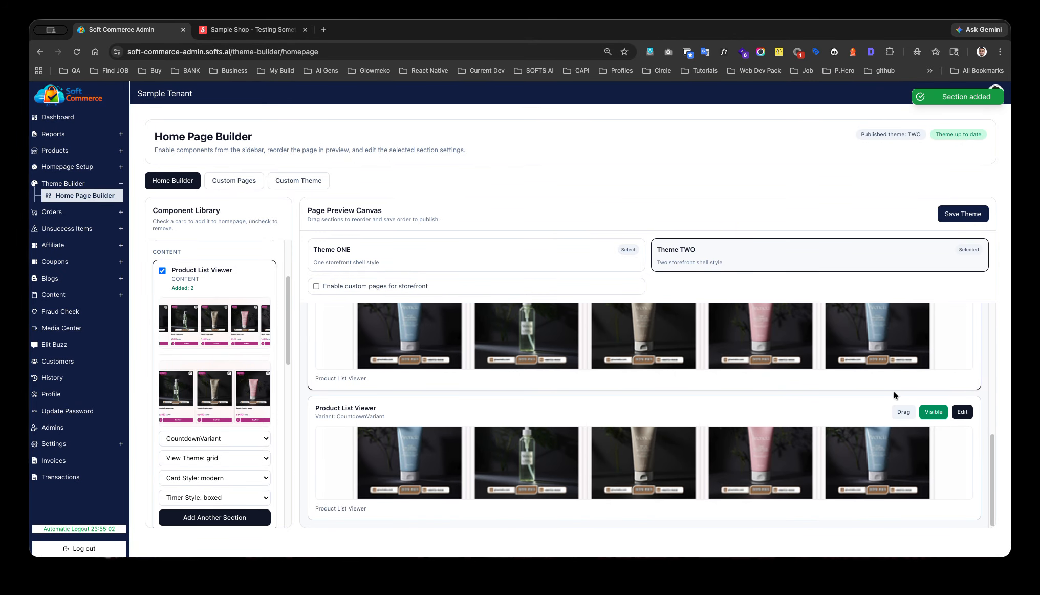
Open the settings of the second Product List Viewer section and set its title to Special offer
click(963, 411)
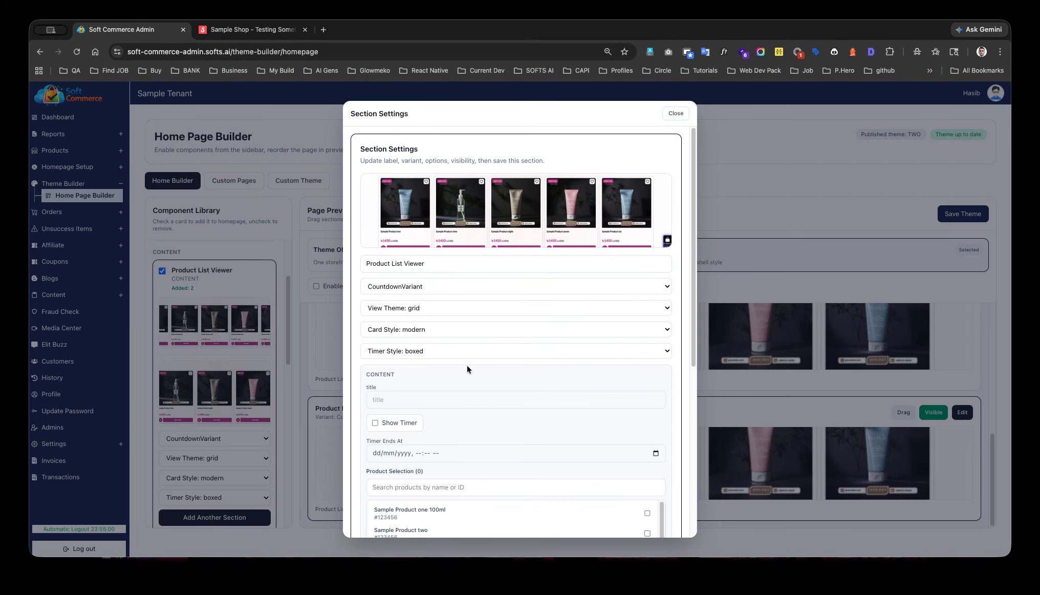
click(417, 400)
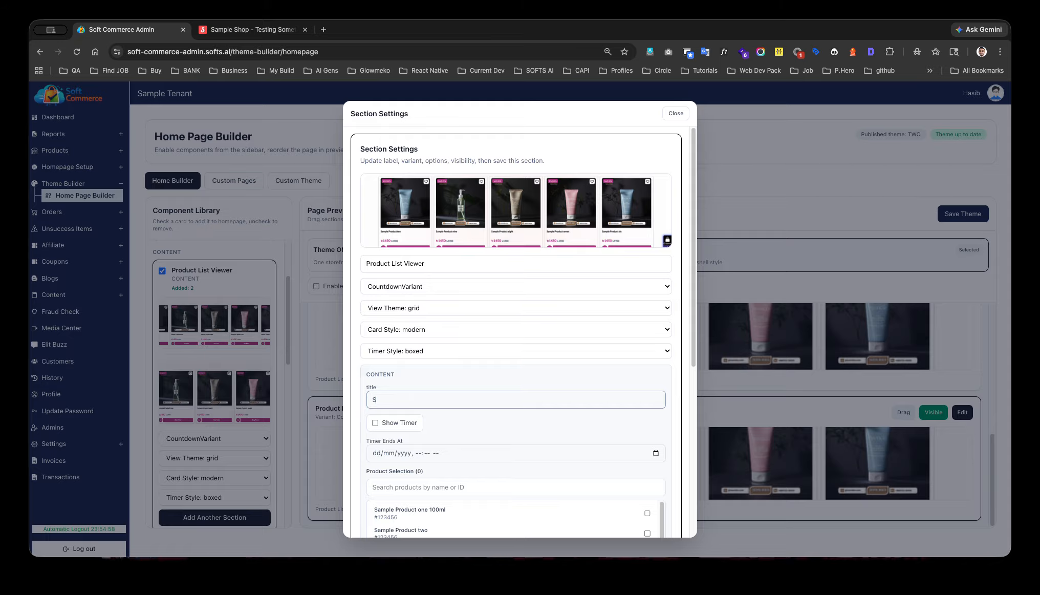
key(super+Tab)
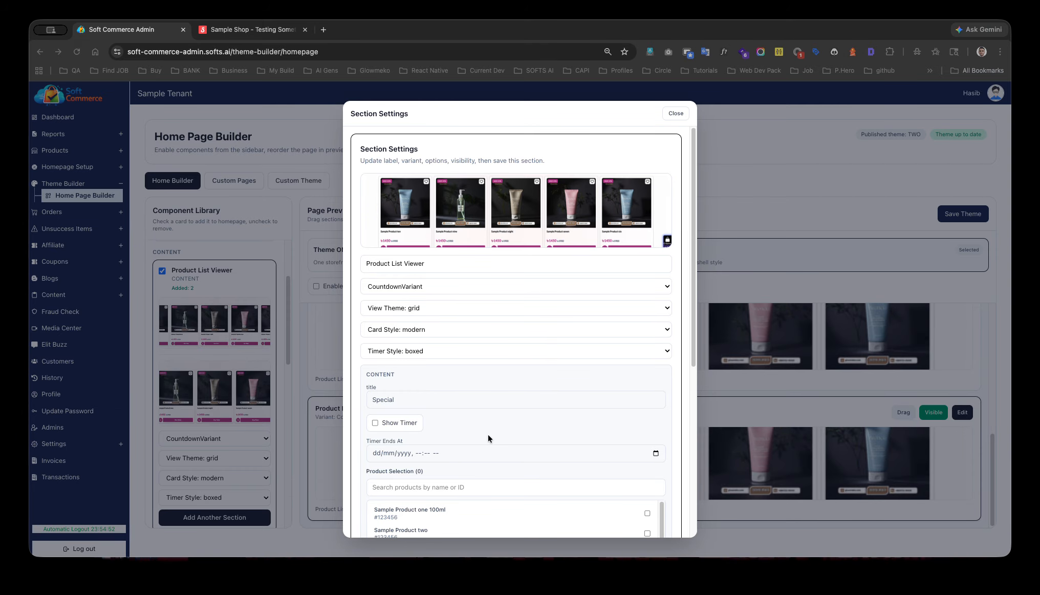
click(458, 398)
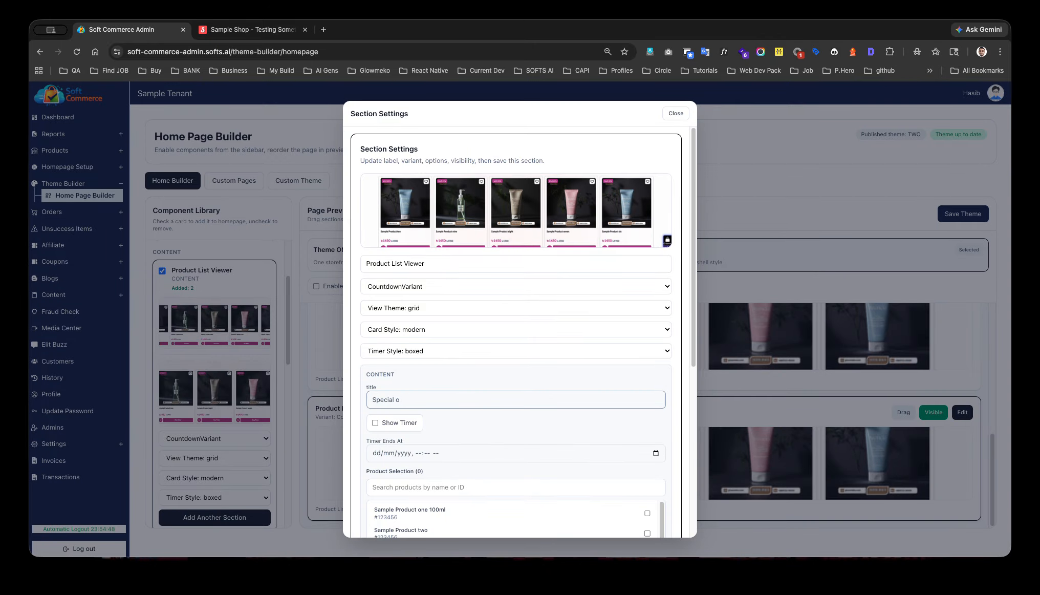
Select Sample Product six through Sample Product ten for the Special offer section
scroll(545, 397, down, 10)
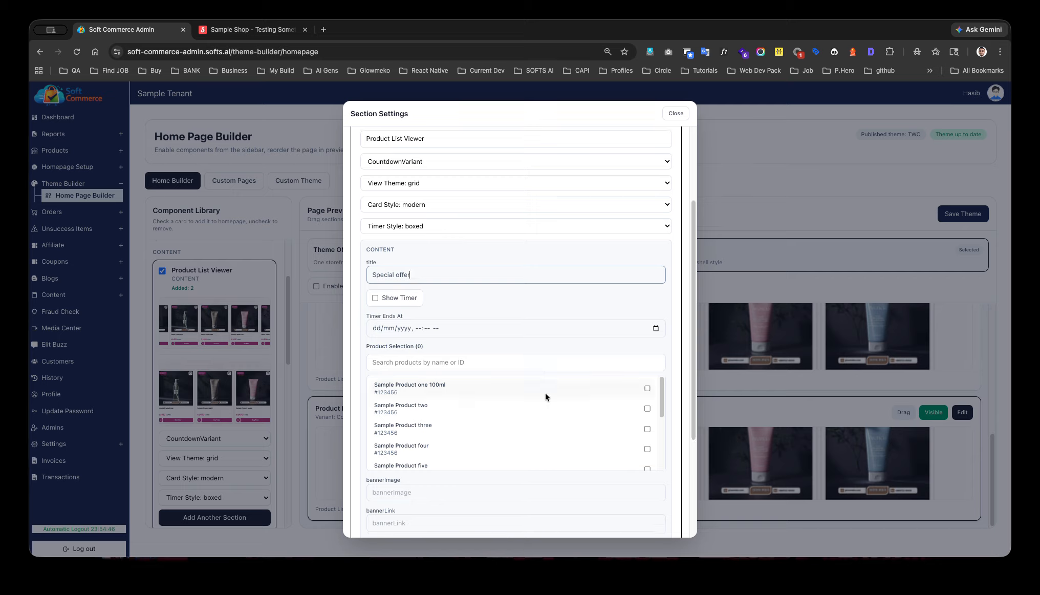
click(647, 436)
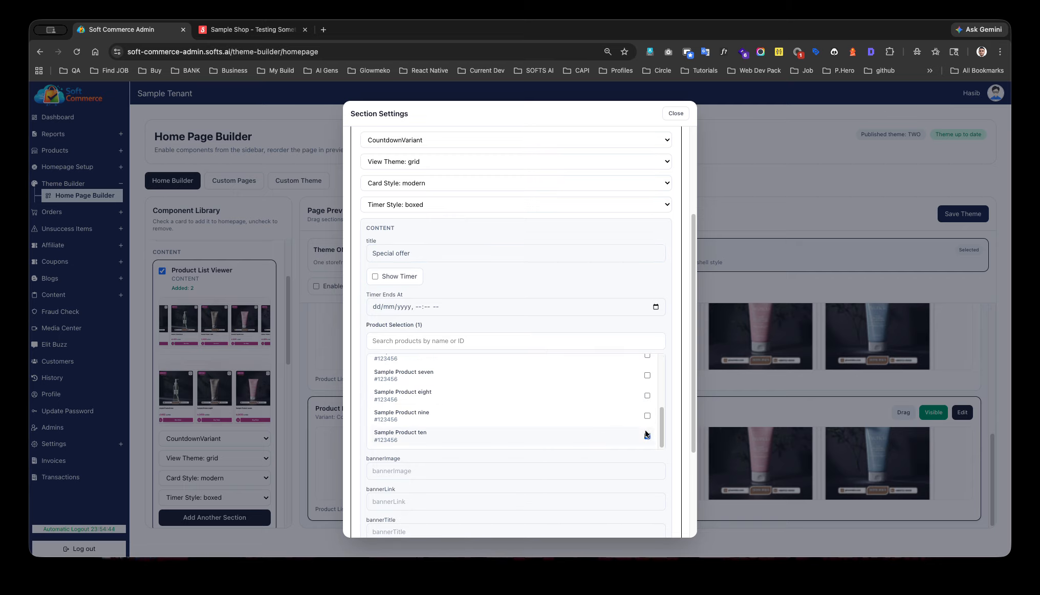
scroll(644, 380, up, 1)
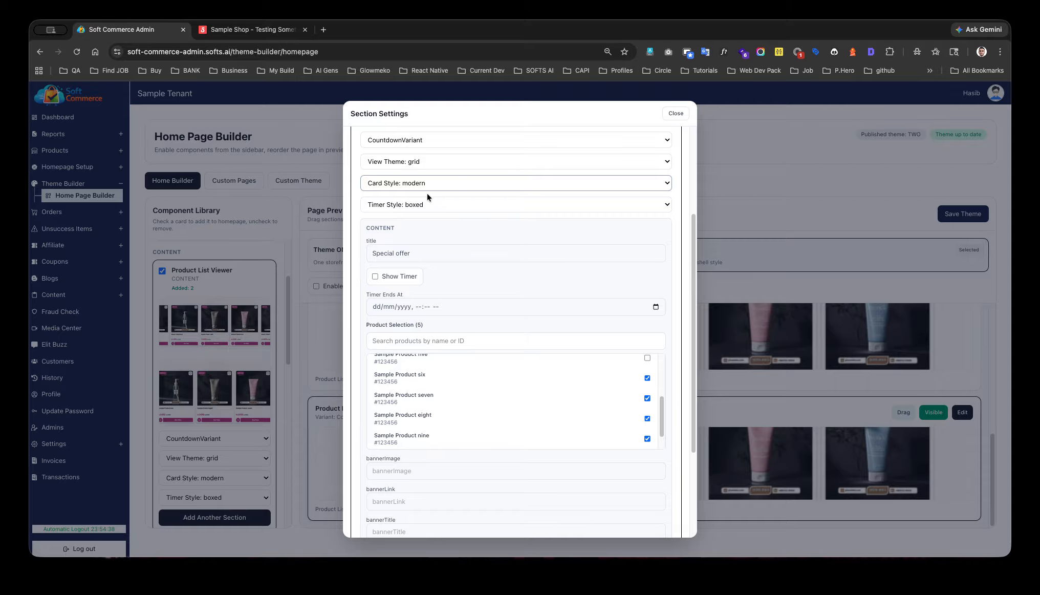
scroll(535, 389, down, 1)
Save the Special offer section and check its products on the reloaded storefront
scroll(534, 516, down, 5)
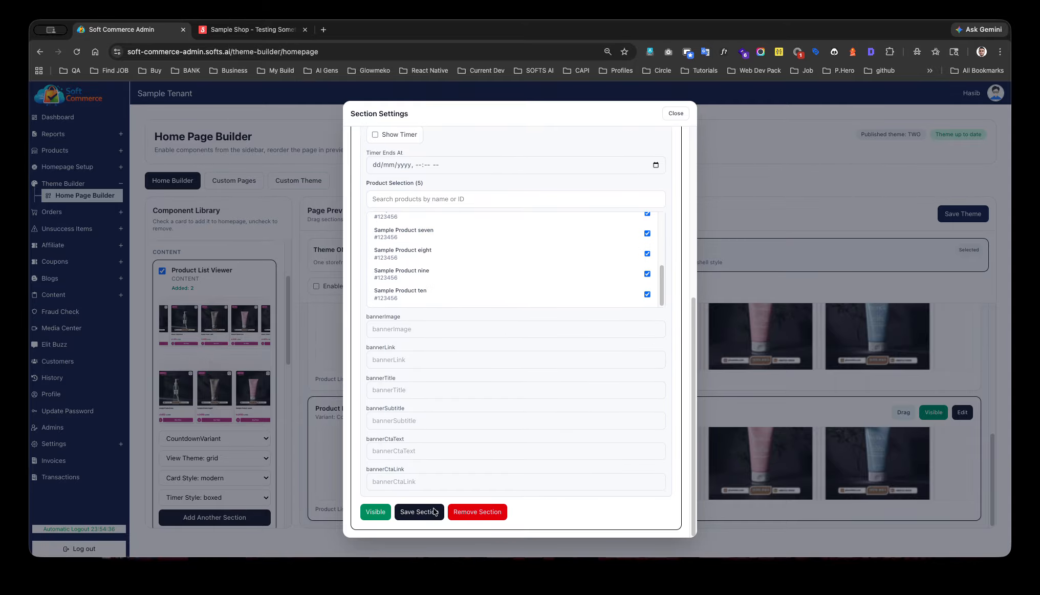
click(424, 512)
click(245, 29)
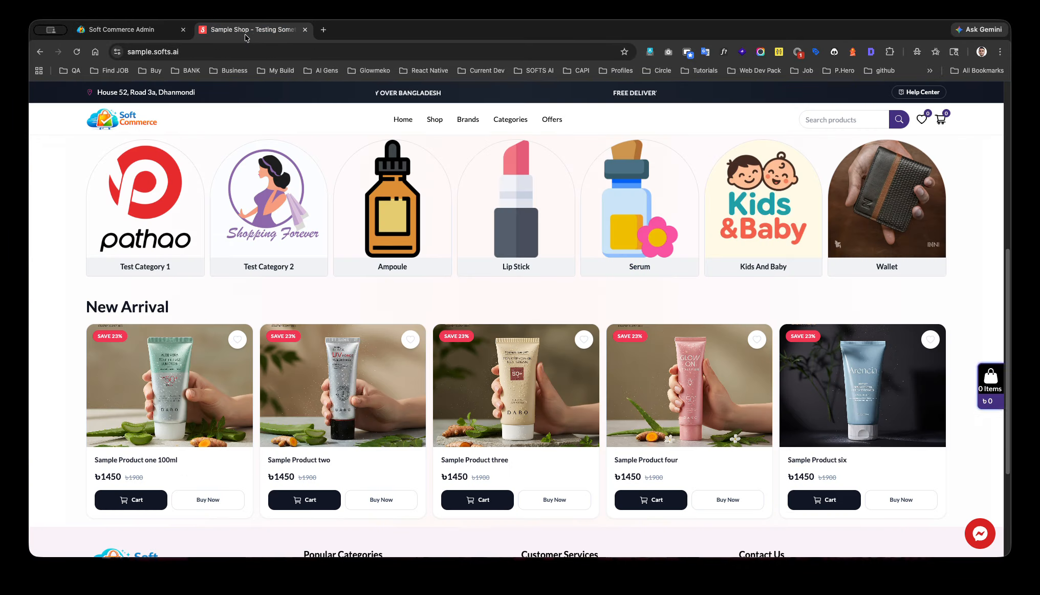
key(super+r)
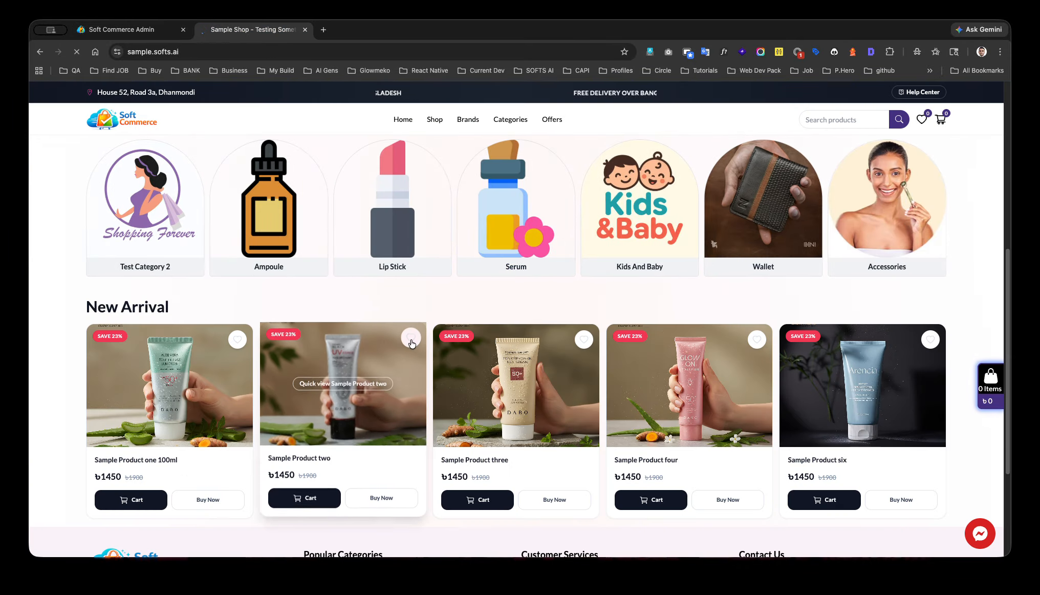
scroll(412, 343, down, 5)
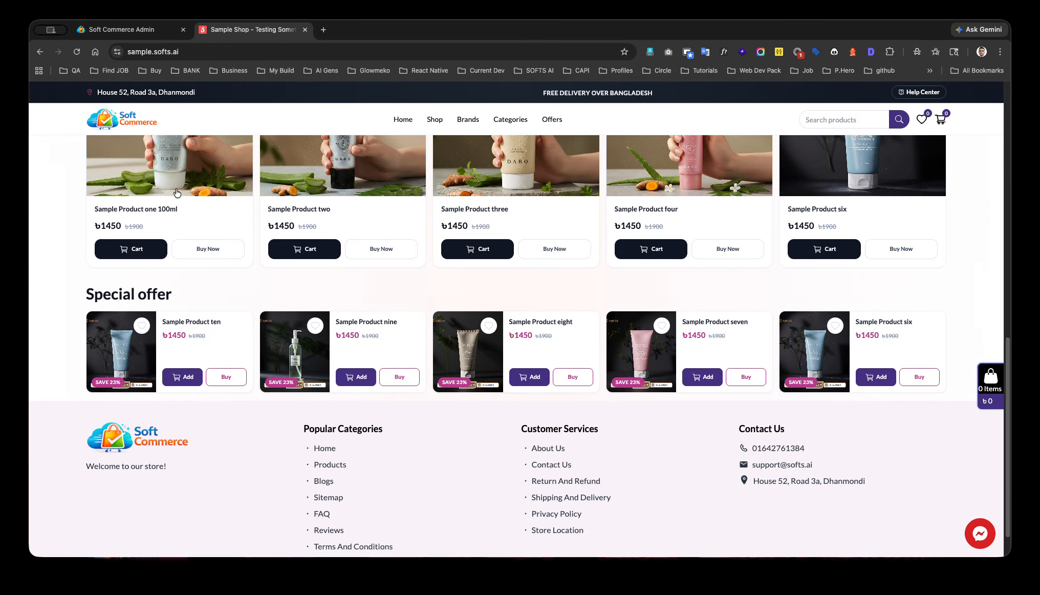
Close the section settings in the admin, add the Trust Badges component to the homepage and check it on the storefront
click(130, 32)
click(675, 113)
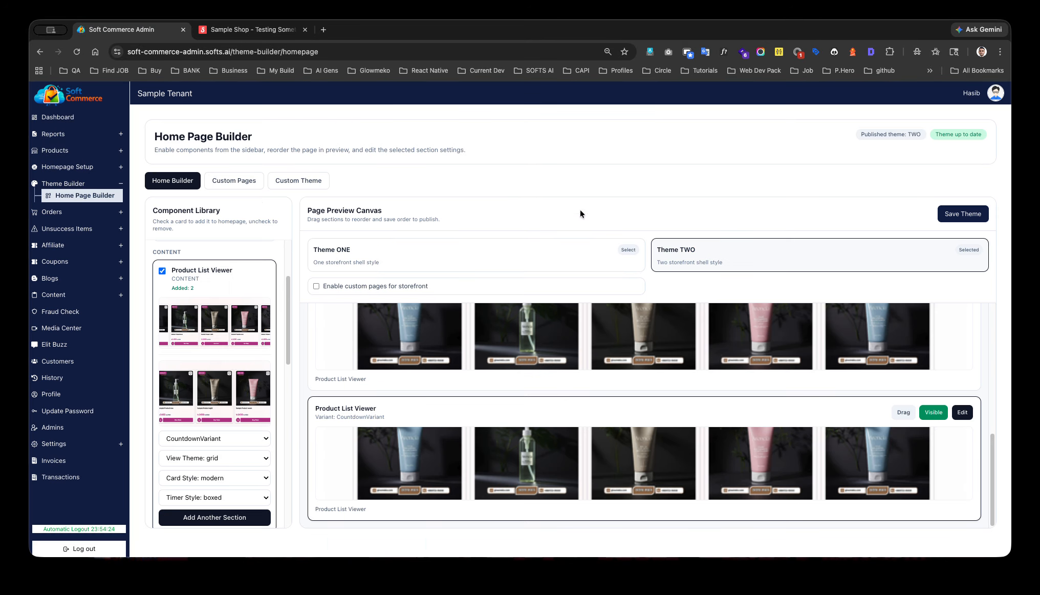
scroll(226, 395, down, 6)
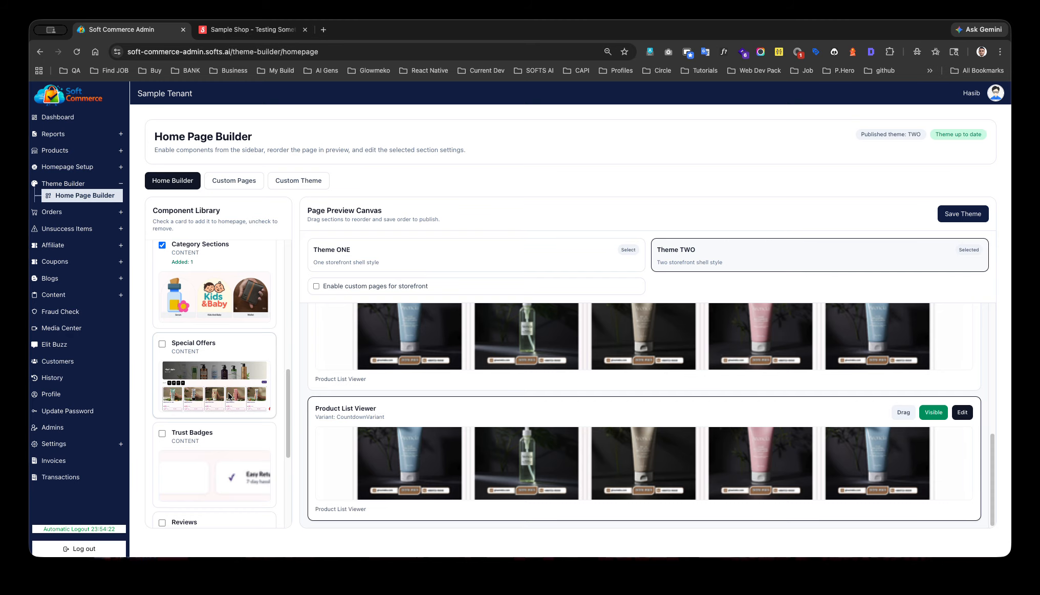
scroll(178, 421, down, 2)
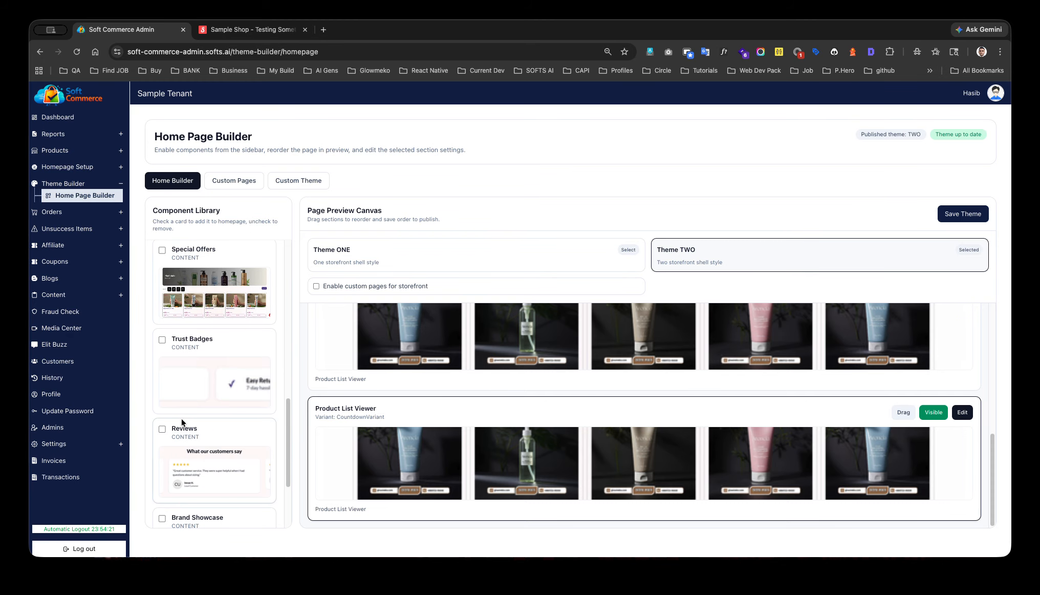
click(162, 340)
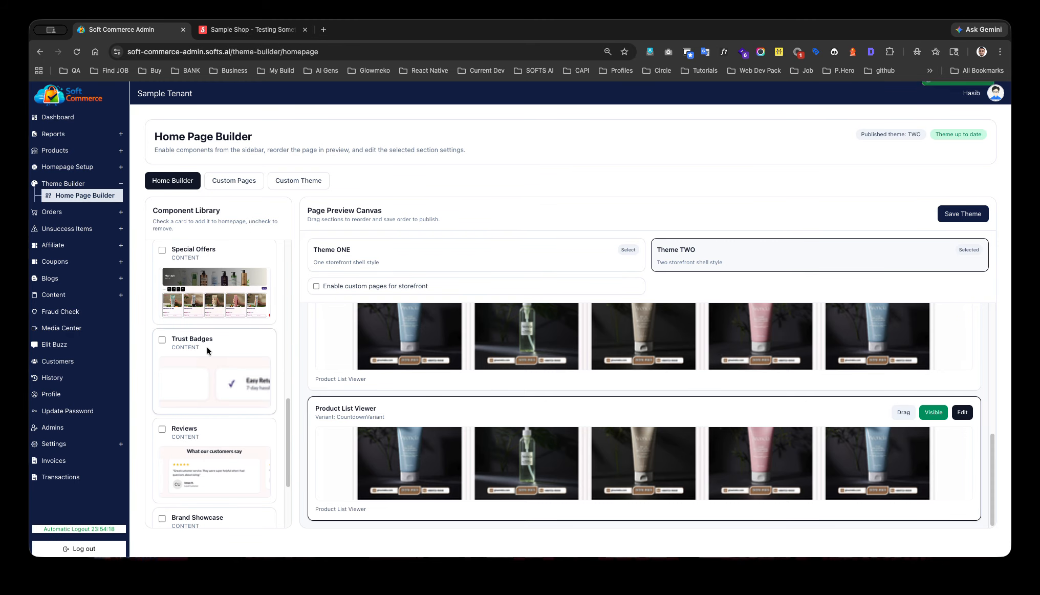
click(250, 29)
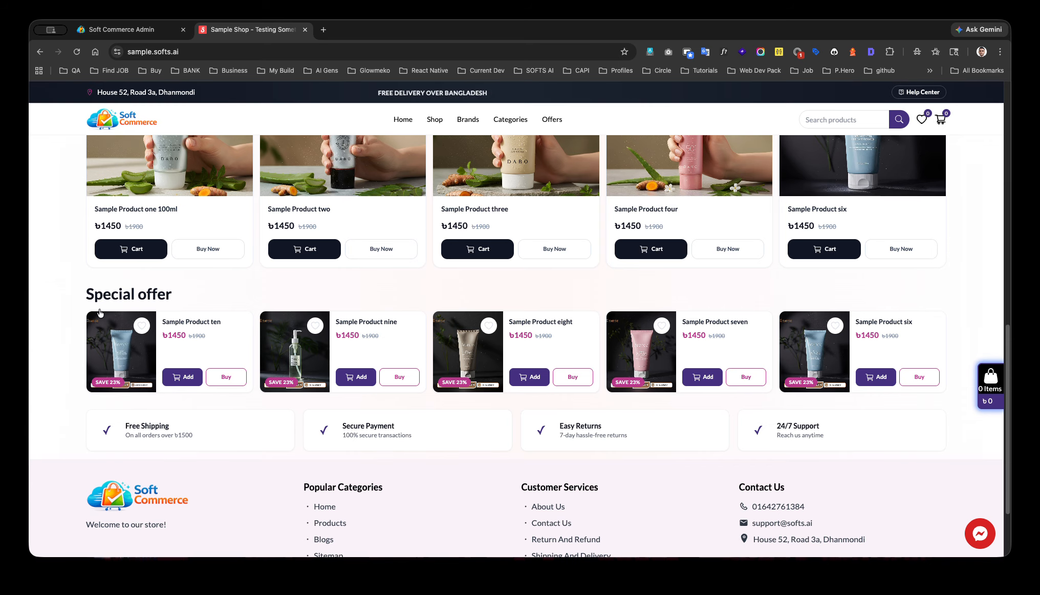
Add the Reviews component to the homepage and check the customer reviews on the reloaded storefront
click(120, 30)
scroll(204, 428, down, 2)
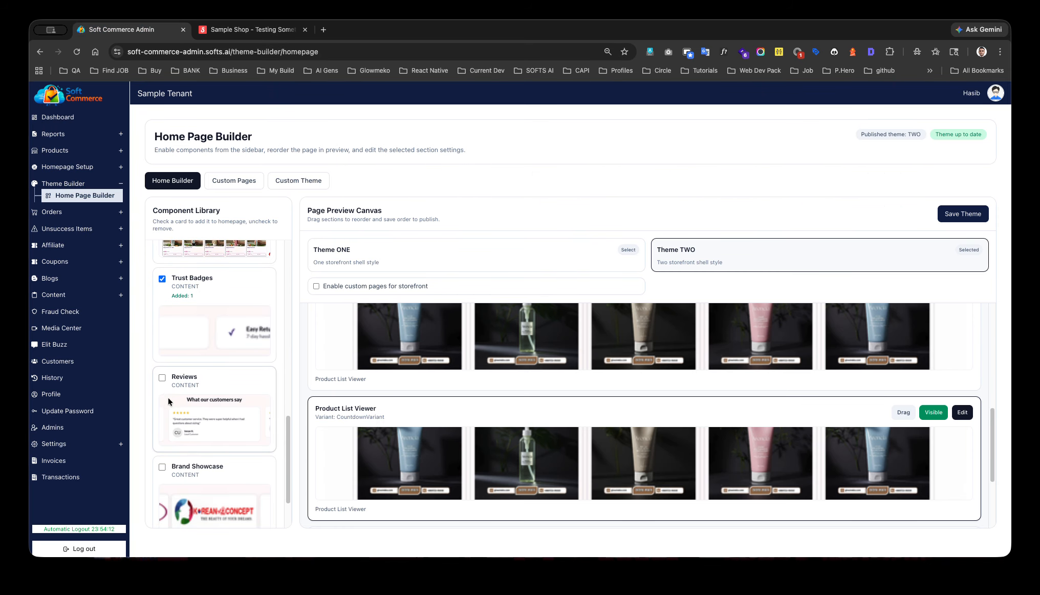
click(161, 378)
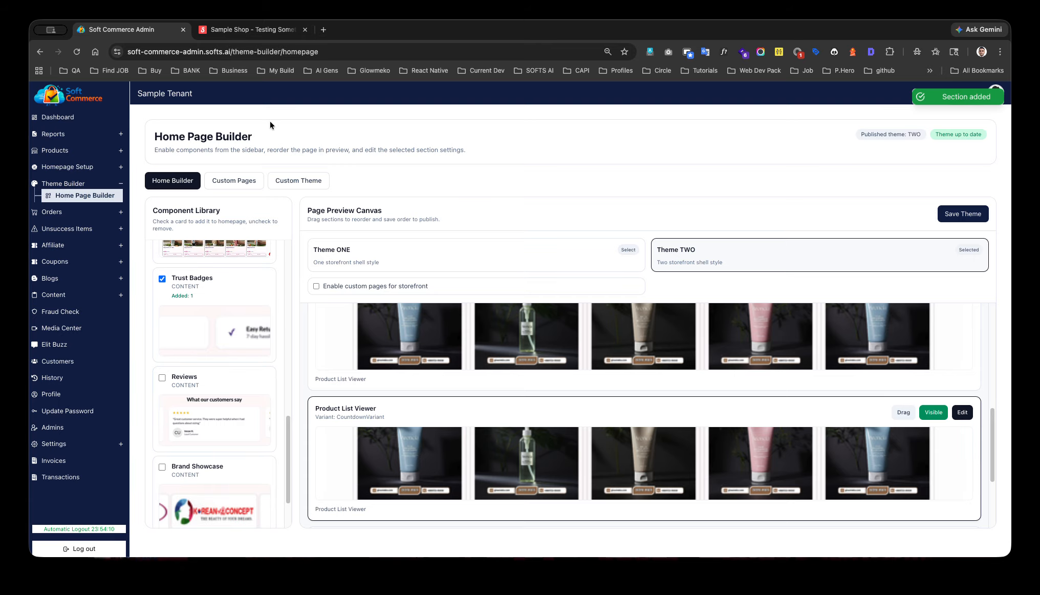
click(246, 29)
key(super+r)
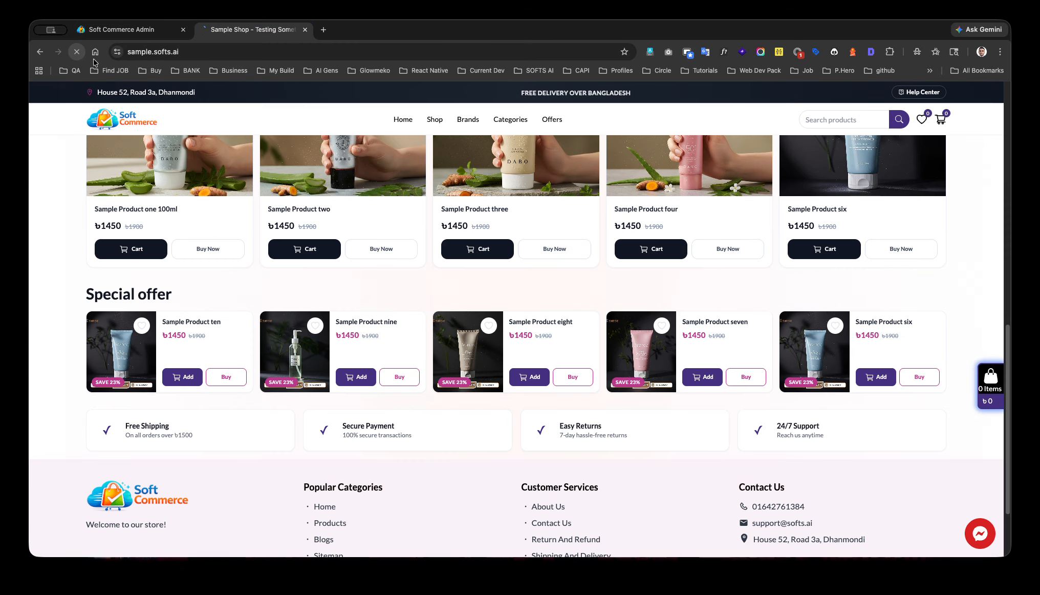
scroll(432, 404, down, 3)
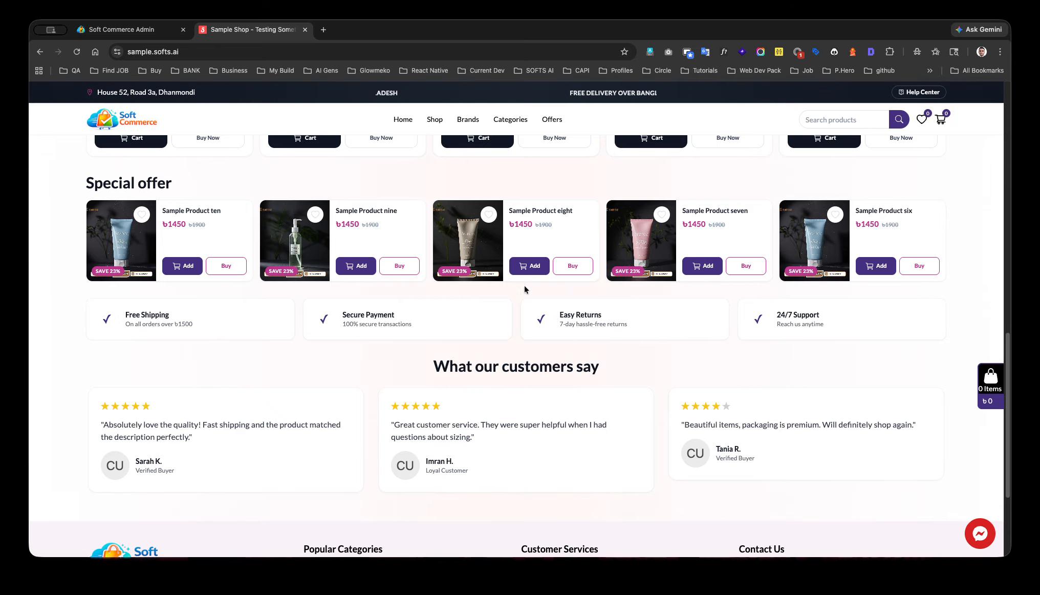
Add the Brand Showcase component to the homepage and reload the storefront
click(118, 29)
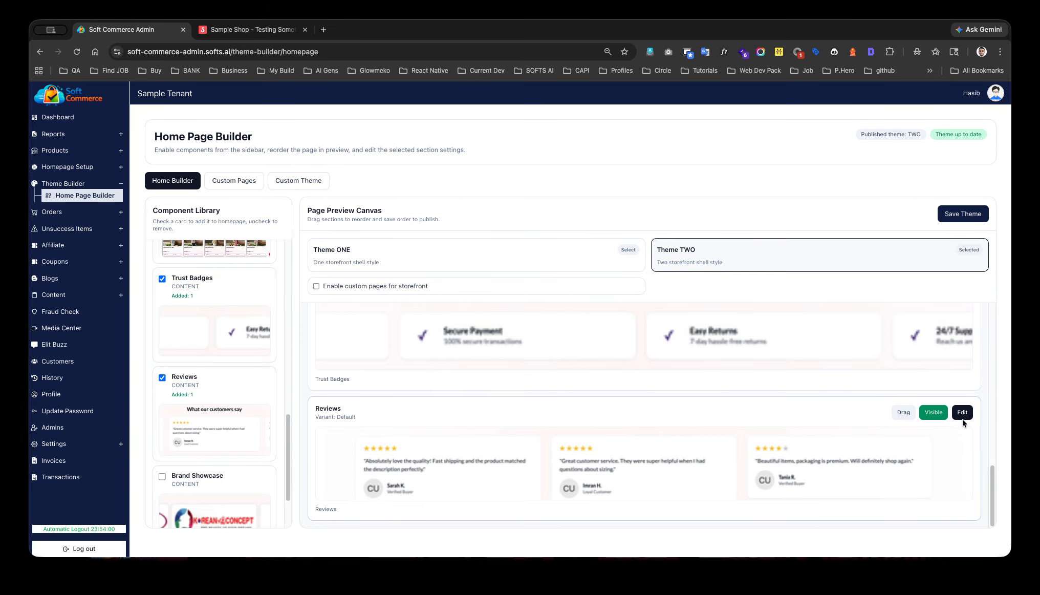
scroll(216, 462, down, 2)
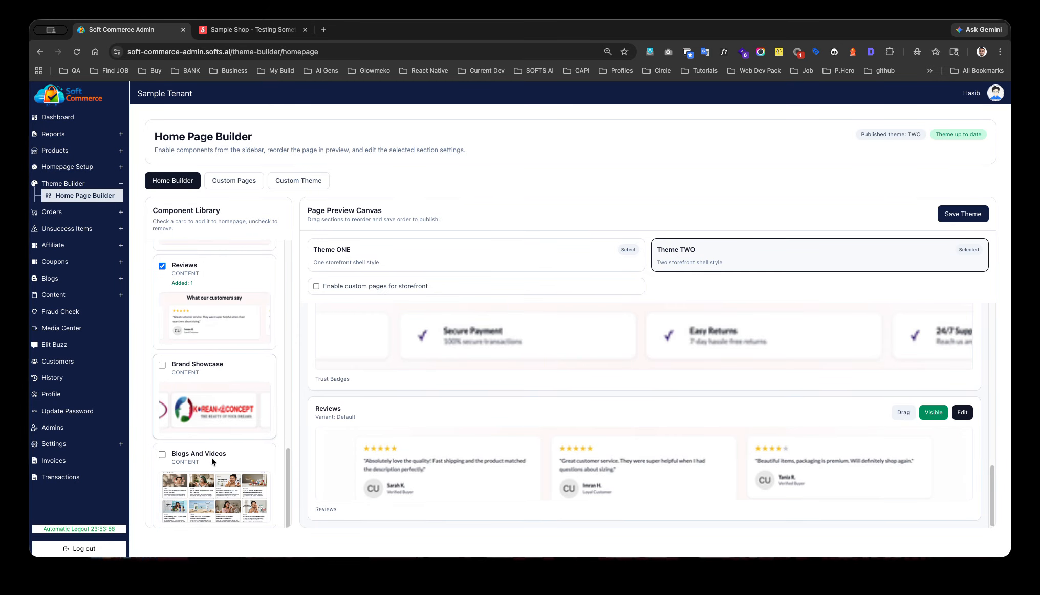
click(160, 365)
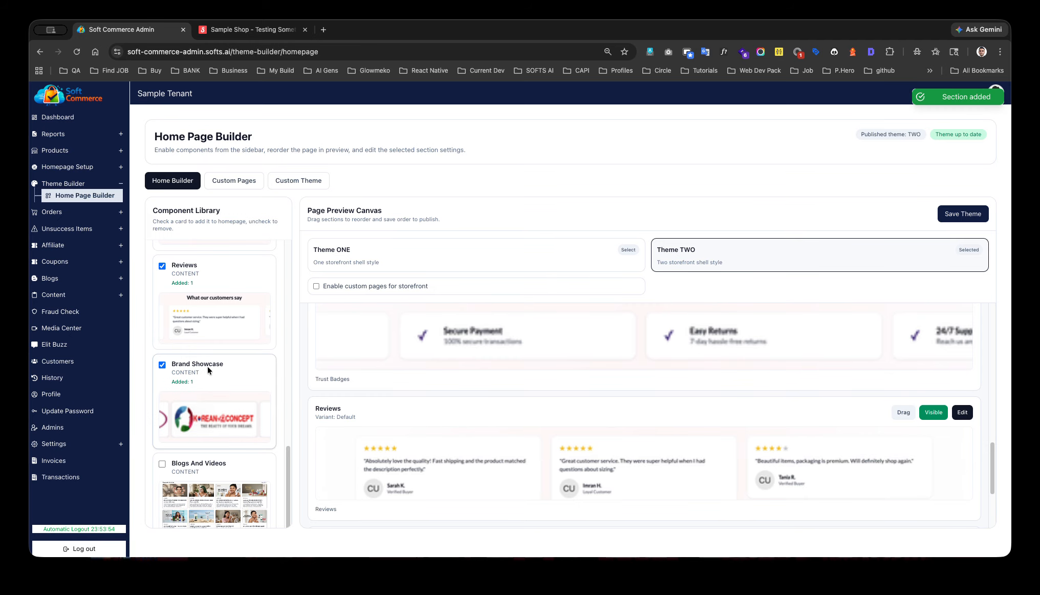
click(243, 31)
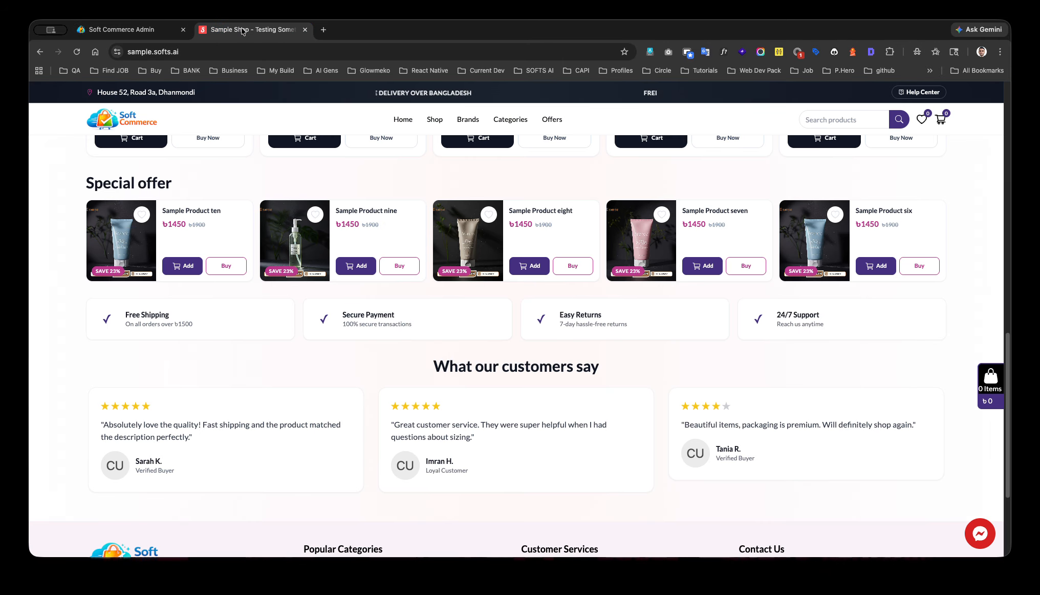
click(77, 52)
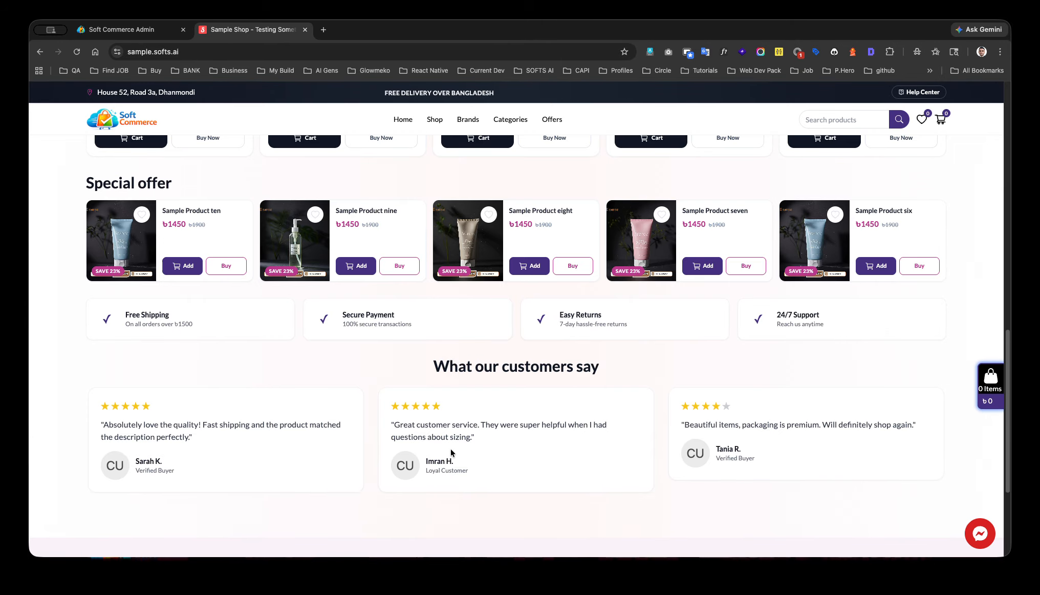
Examine the brand logos and the order of the New Arrival and Special offer sections on the storefront homepage
scroll(450, 445, down, 3)
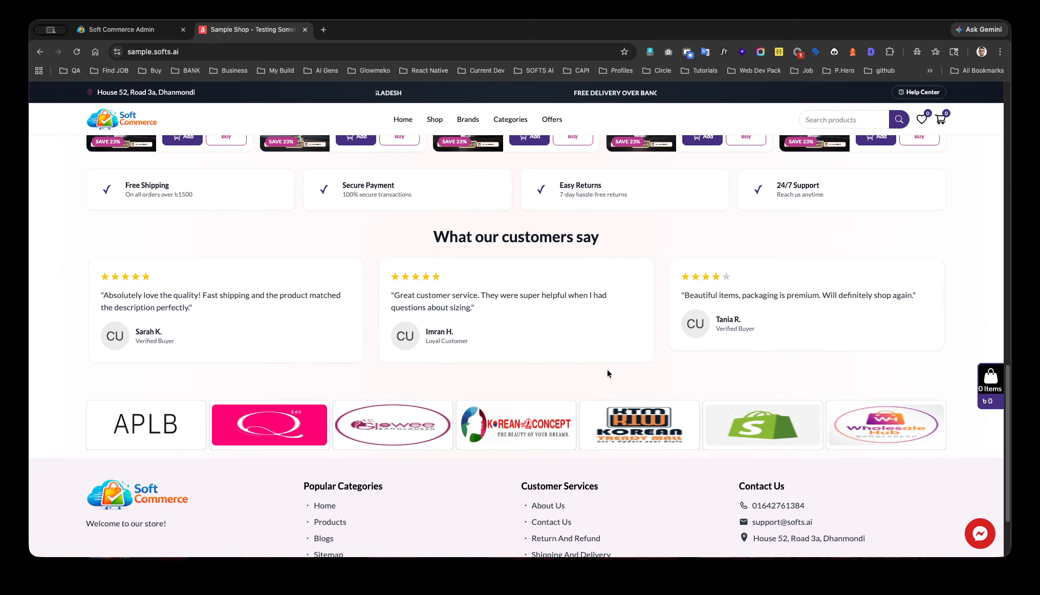
scroll(608, 369, up, 1)
scroll(608, 370, up, 6)
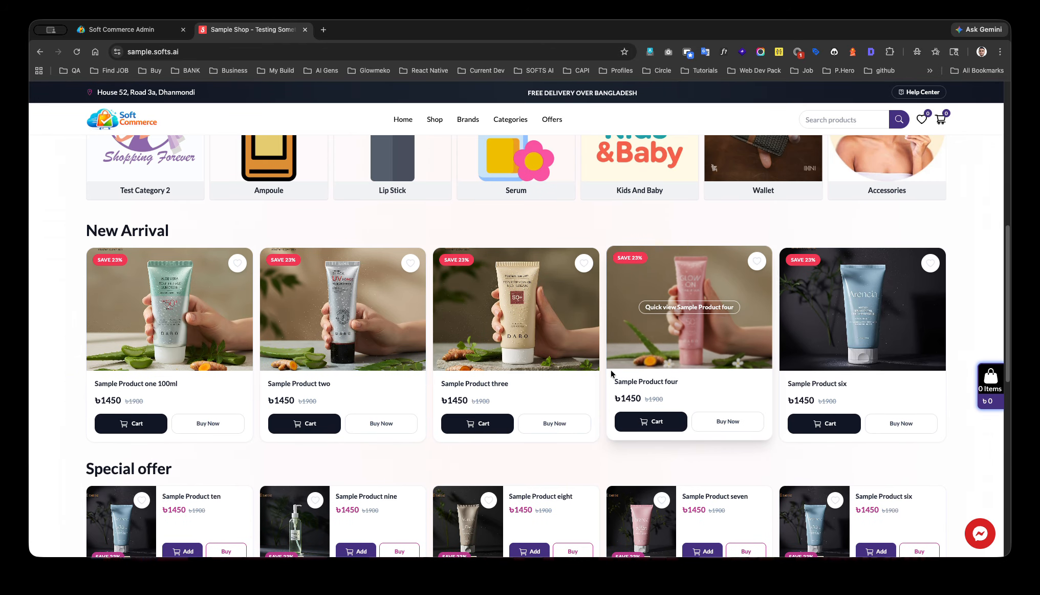
scroll(153, 276, down, 1)
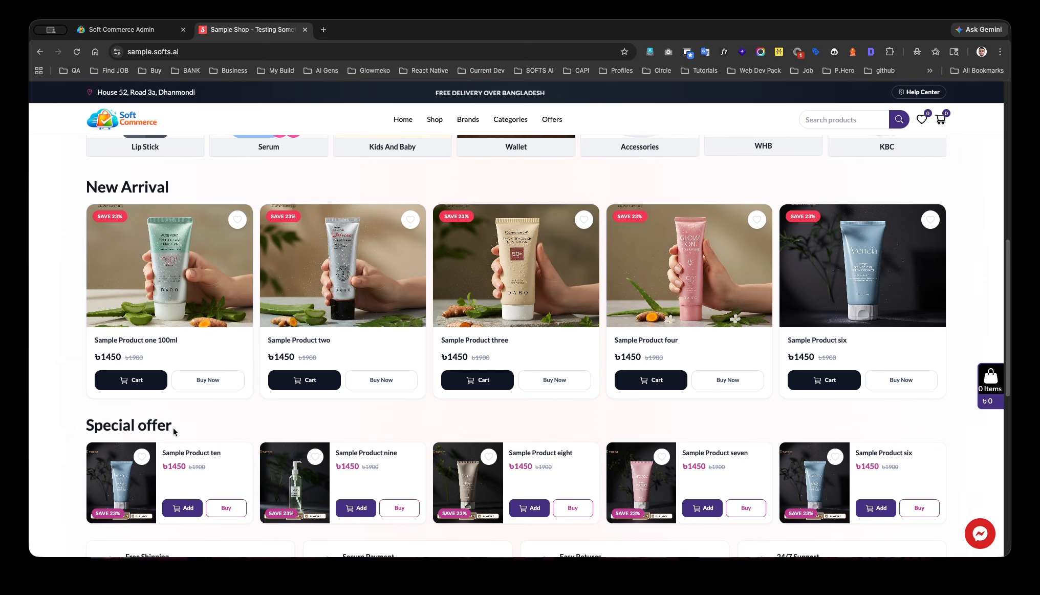
Move the Special offer product list above New Arrival in the admin's homepage builder, save the order and check it on the reloaded storefront
click(122, 30)
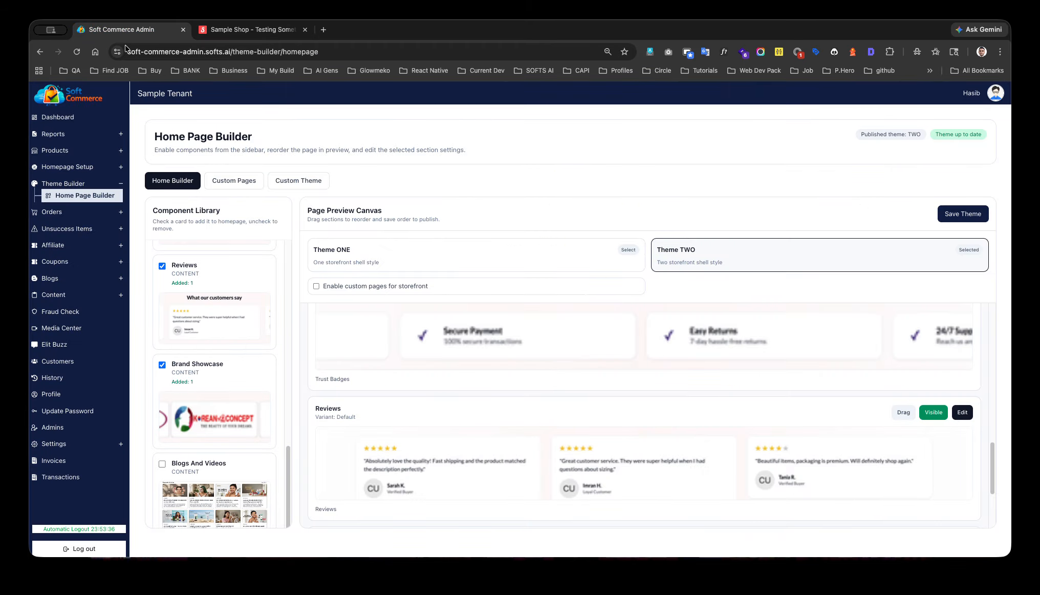
scroll(591, 407, up, 6)
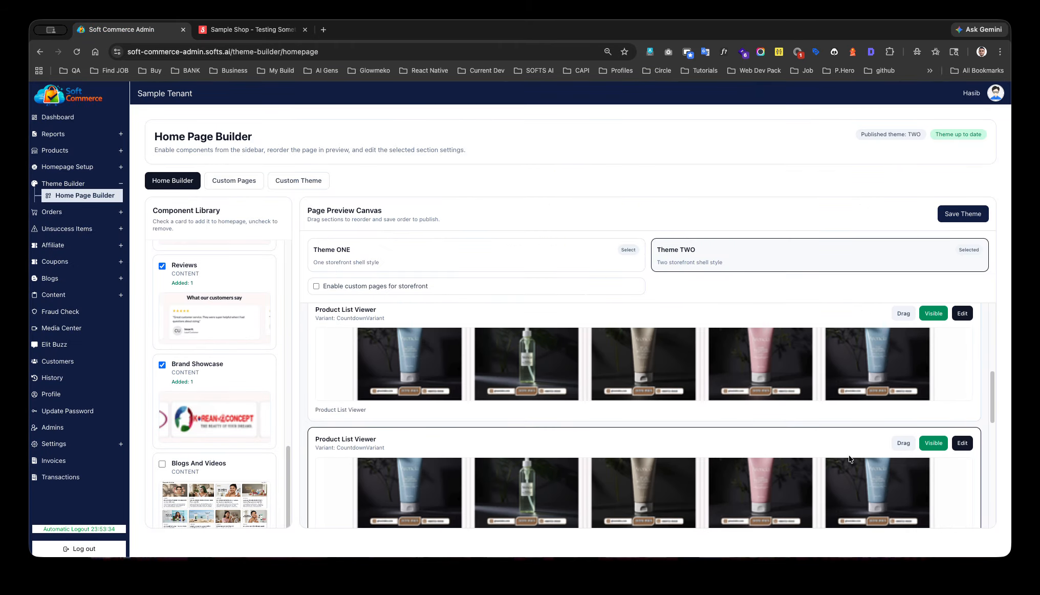
drag(900, 446, 910, 368)
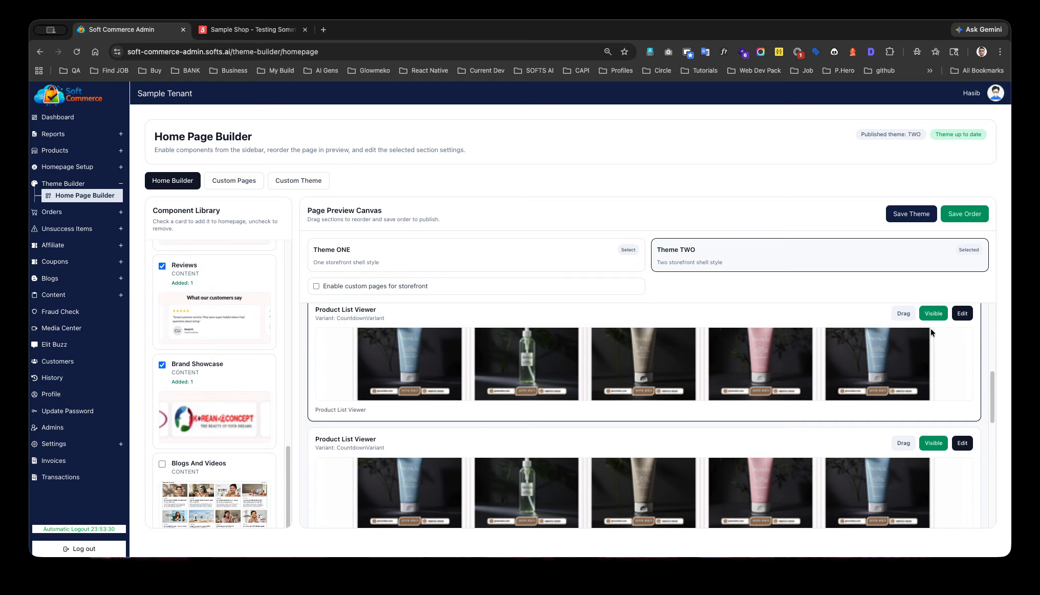
click(966, 217)
click(251, 31)
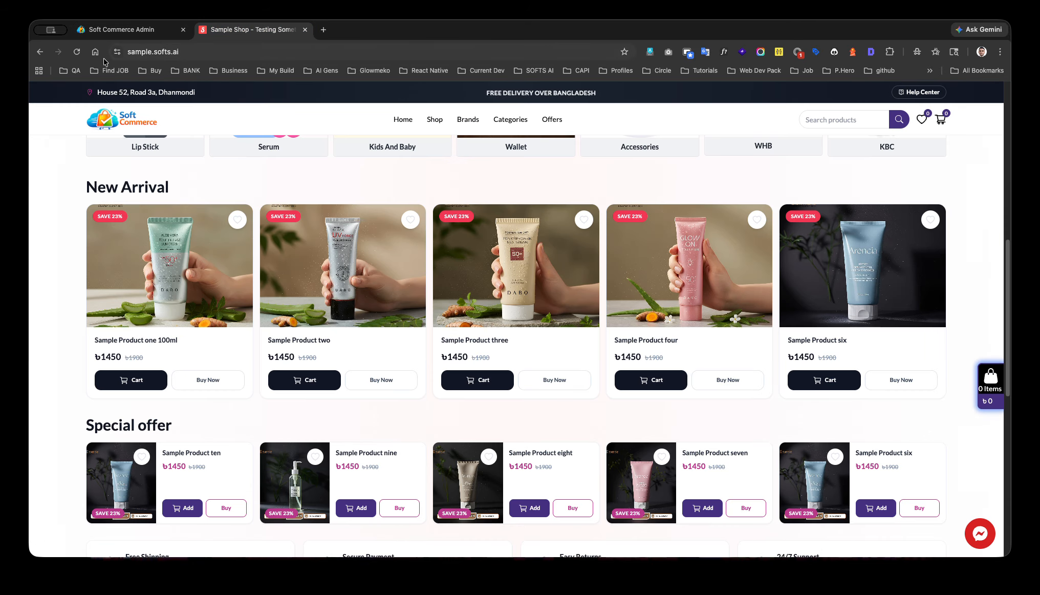
click(77, 51)
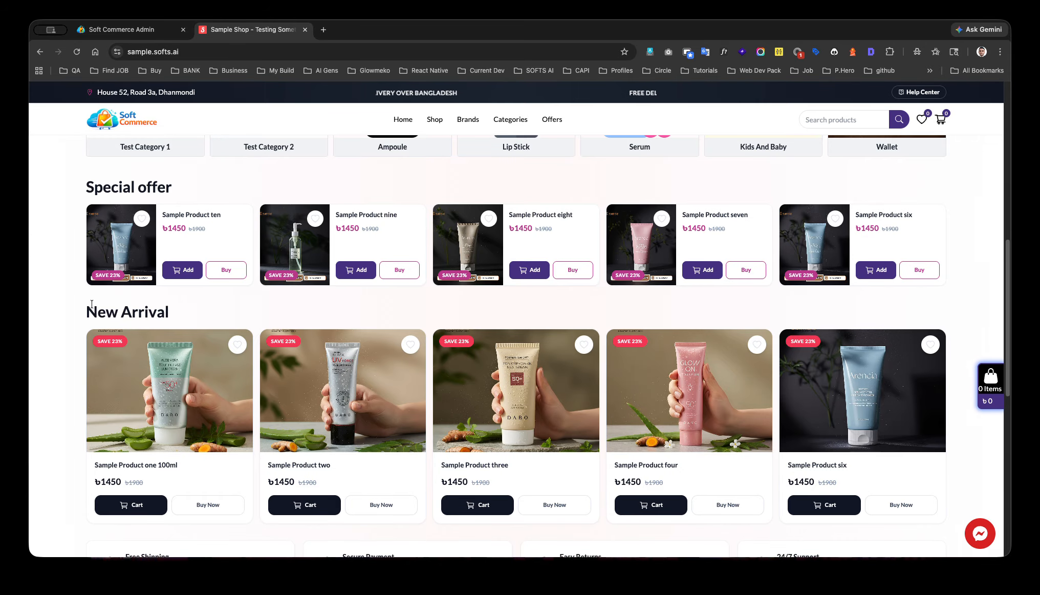
Return to the admin, open the form for adding a new product and review its information, media, pricing, variant and detail fields
key(ctrl+shift+Tab)
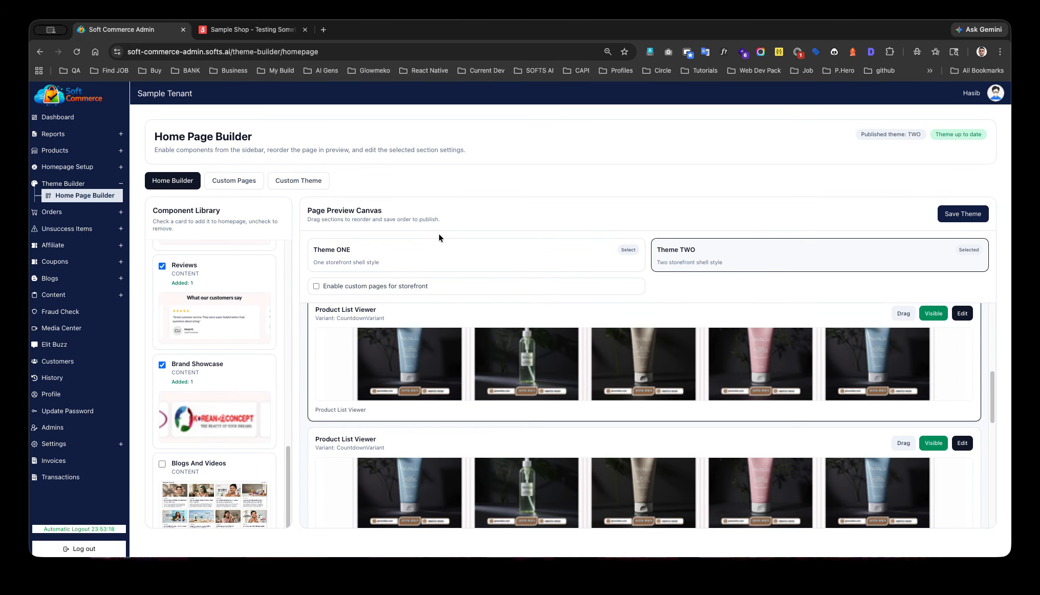
click(64, 148)
click(75, 267)
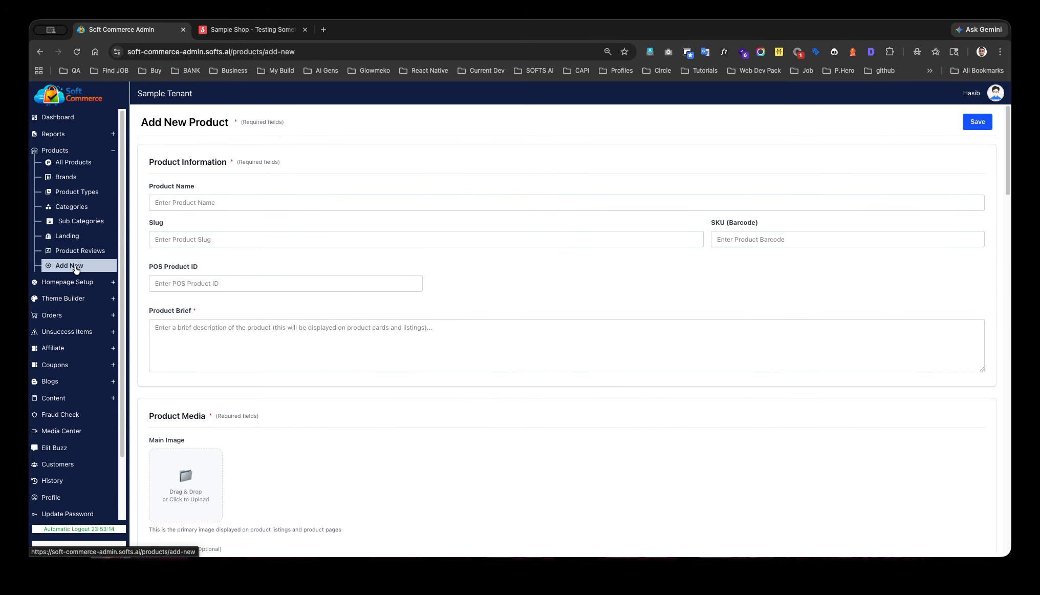
scroll(480, 324, down, 10)
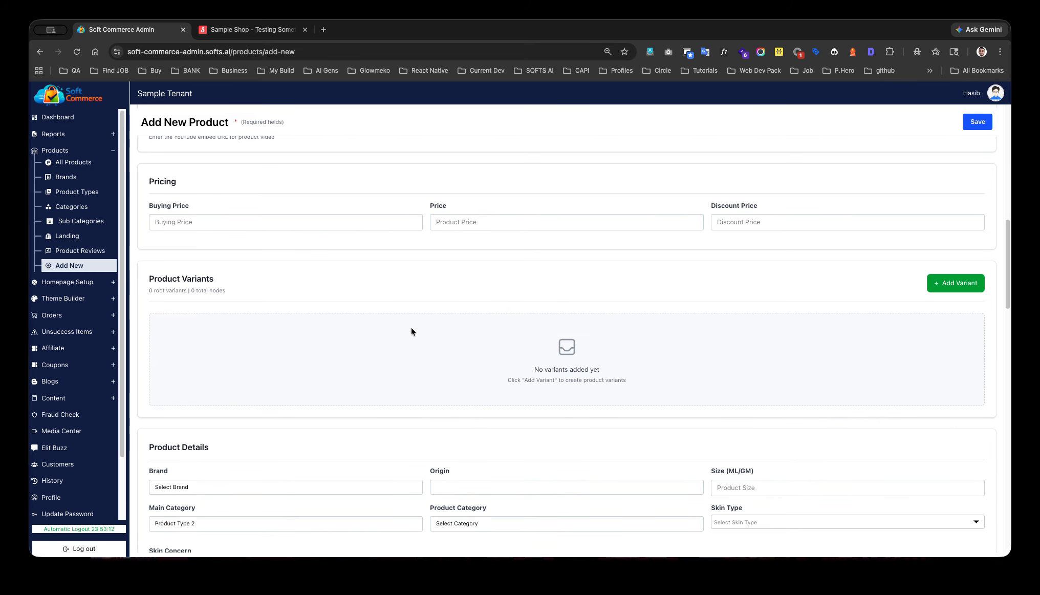
scroll(513, 327, down, 3)
scroll(513, 326, up, 15)
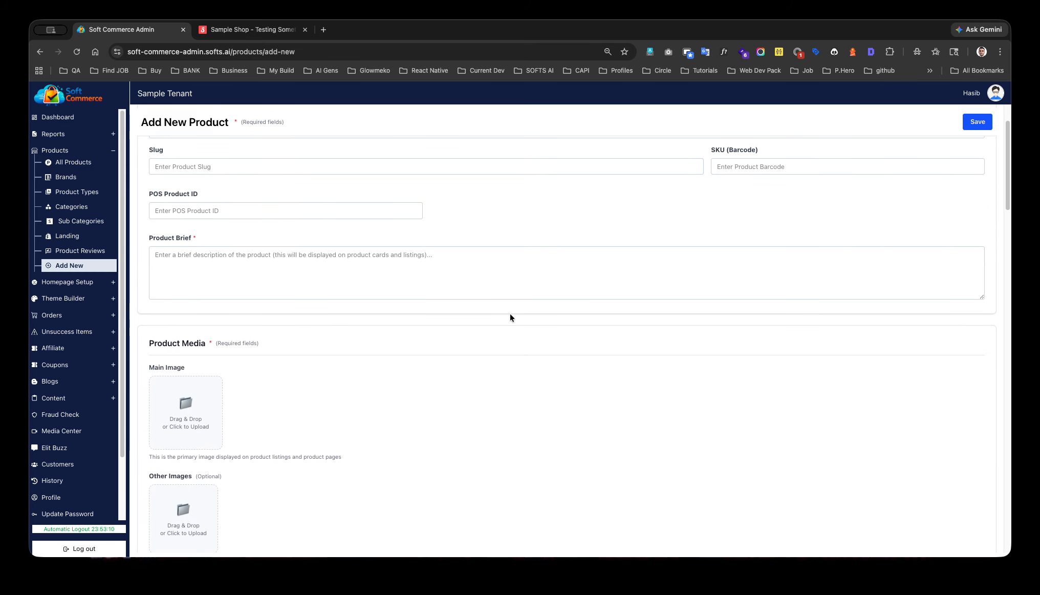